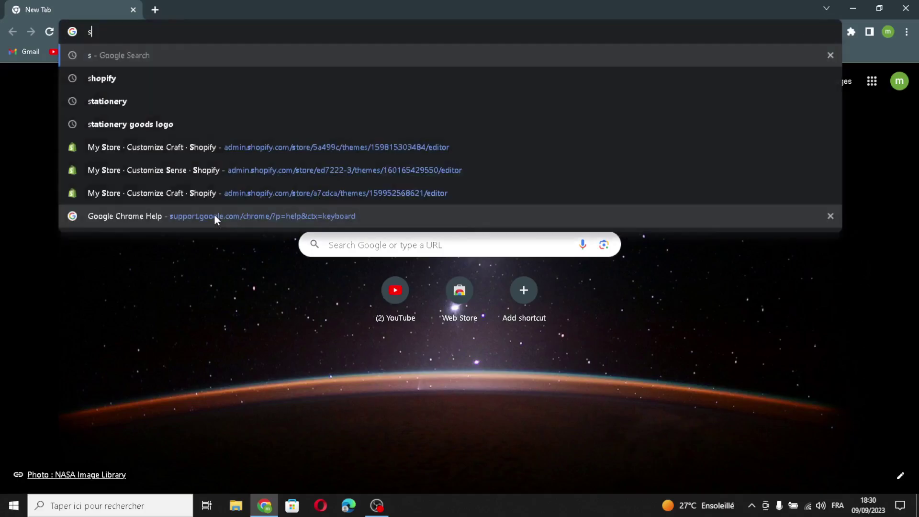
Search Google for shopify, open Shopify's free-trial page and start a free trial with the account email
{"action": "left_click", "coordinate": [148, 78]}
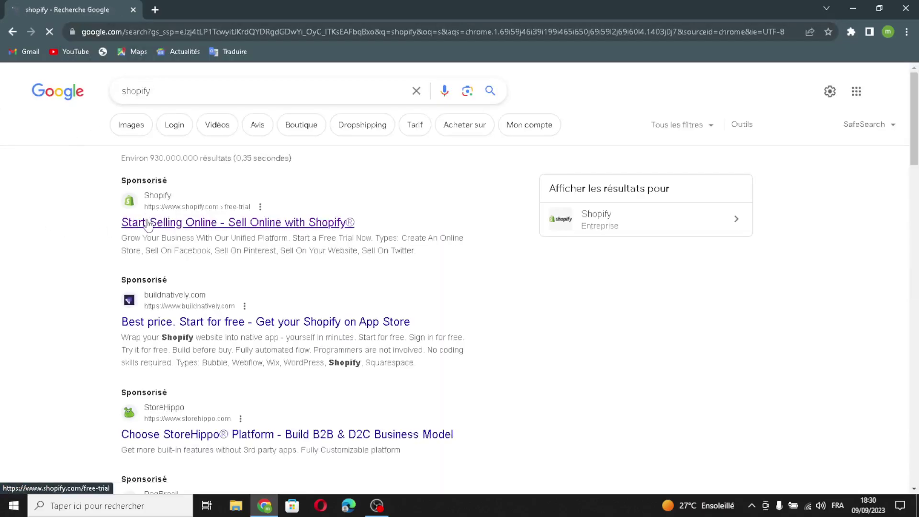
{"action": "left_click", "coordinate": [148, 223]}
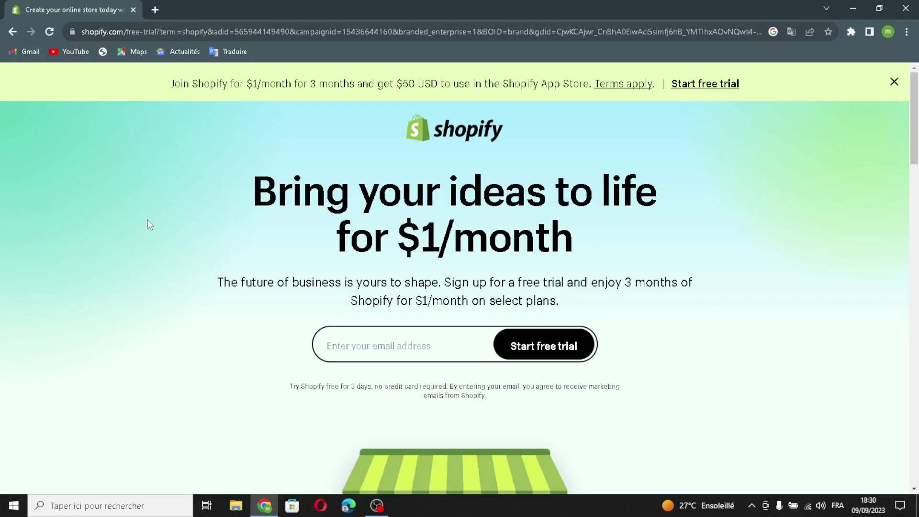
{"action": "left_click", "coordinate": [398, 344]}
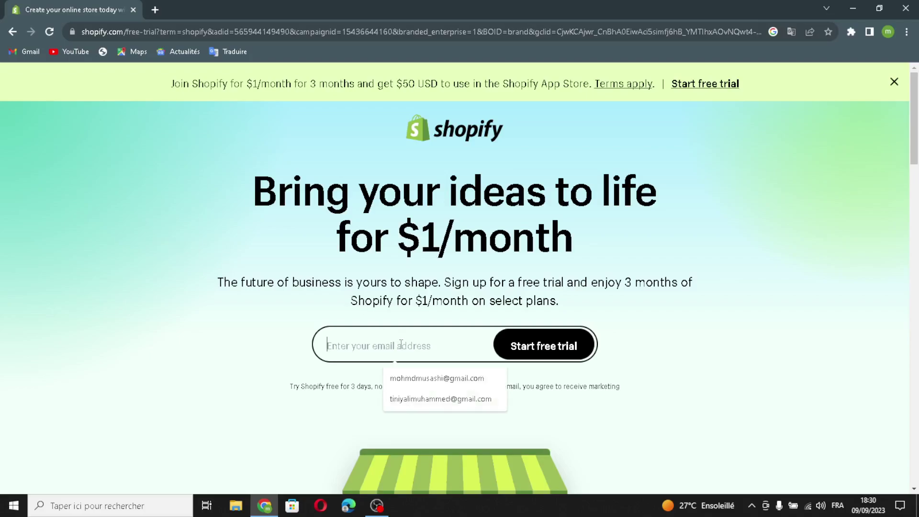
{"action": "left_click", "coordinate": [423, 377]}
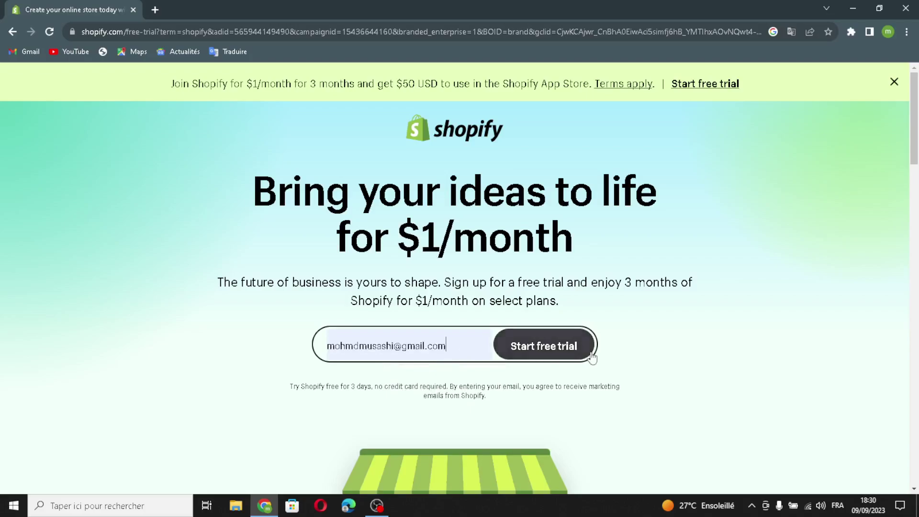
{"action": "left_click", "coordinate": [580, 345]}
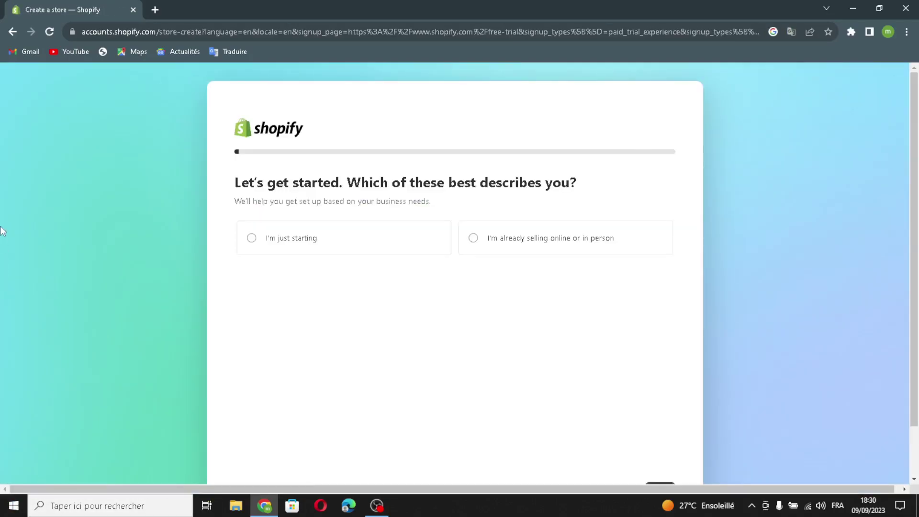
Skip all the onboarding questions, accept Morocco as the business location and finish creating the store
{"action": "scroll", "coordinate": [555, 312], "scroll_direction": "down", "scroll_amount": 1}
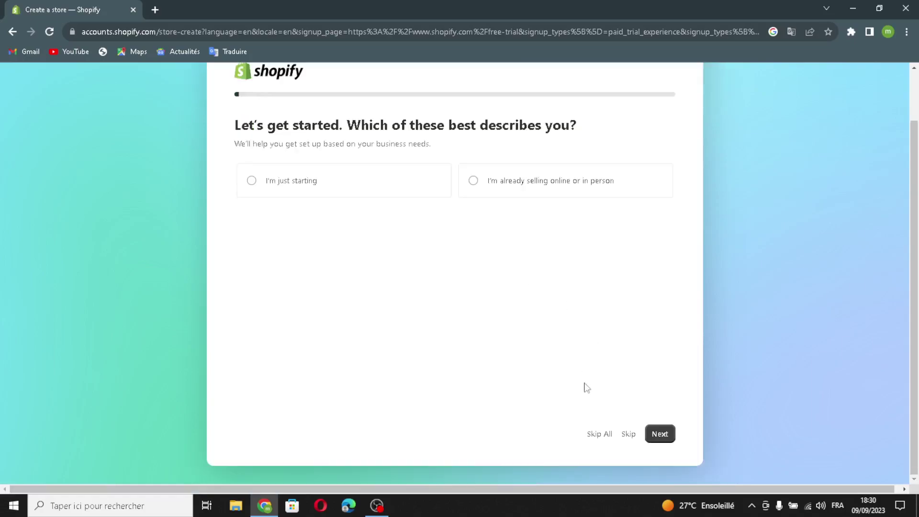
{"action": "left_click", "coordinate": [599, 435]}
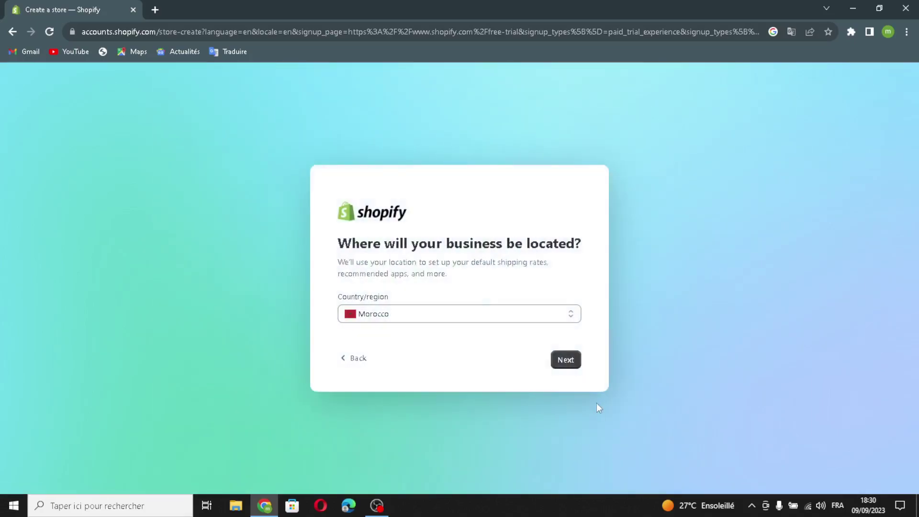
{"action": "left_click", "coordinate": [566, 372]}
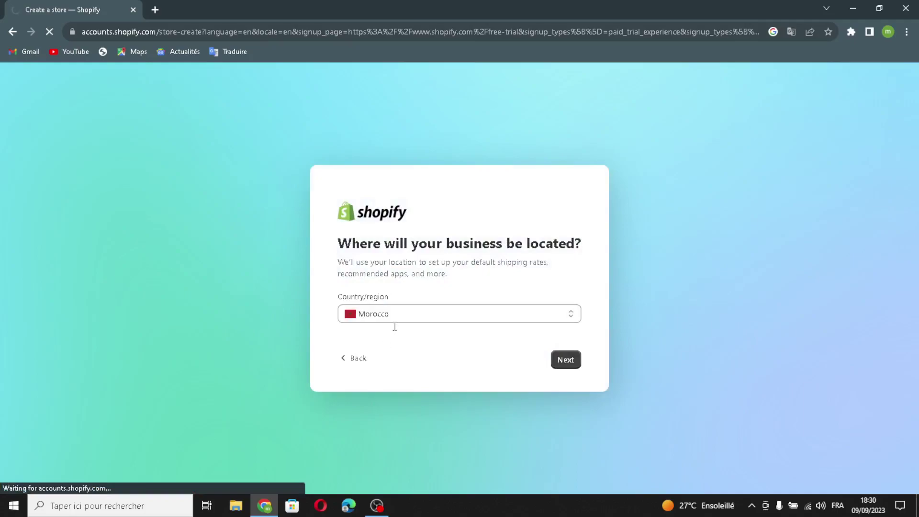
{"action": "left_click", "coordinate": [484, 289]}
{"action": "left_click", "coordinate": [410, 294]}
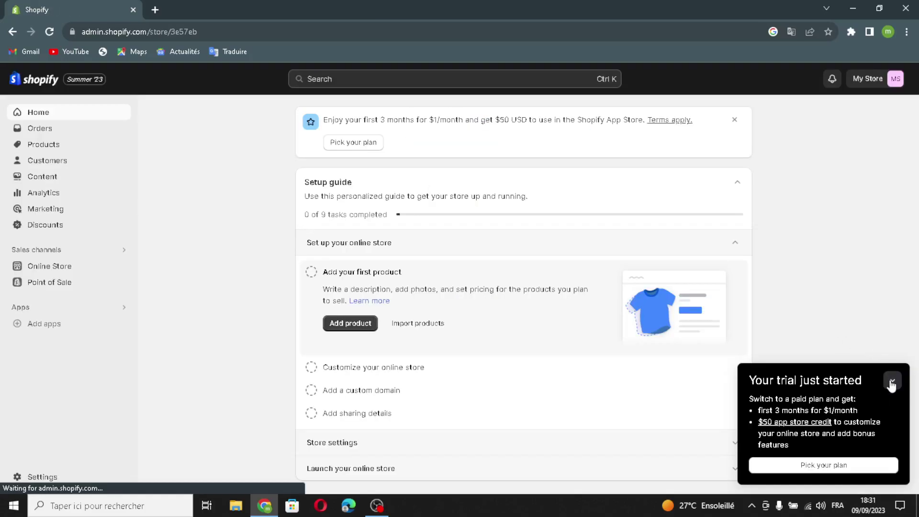
Collapse the trial notice and open the Online Store's themes page
{"action": "left_click", "coordinate": [892, 382]}
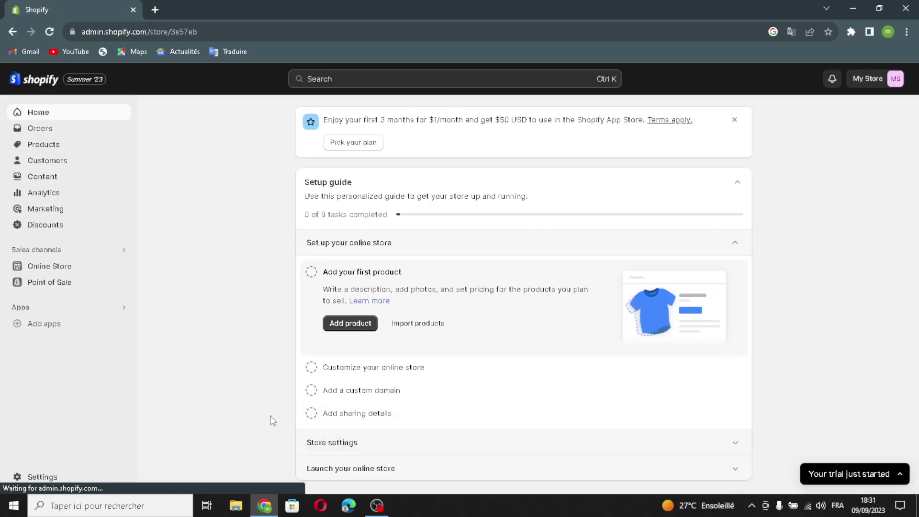
{"action": "left_click", "coordinate": [77, 267]}
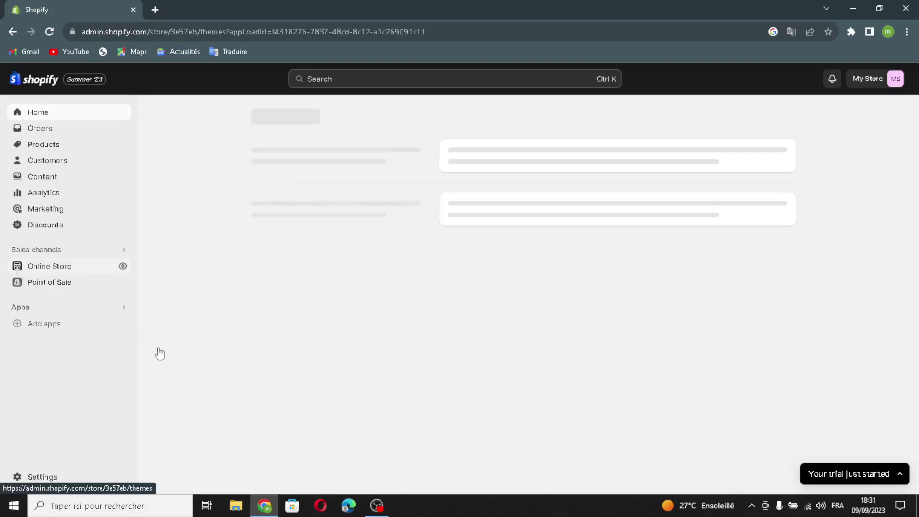
{"action": "left_click", "coordinate": [65, 285]}
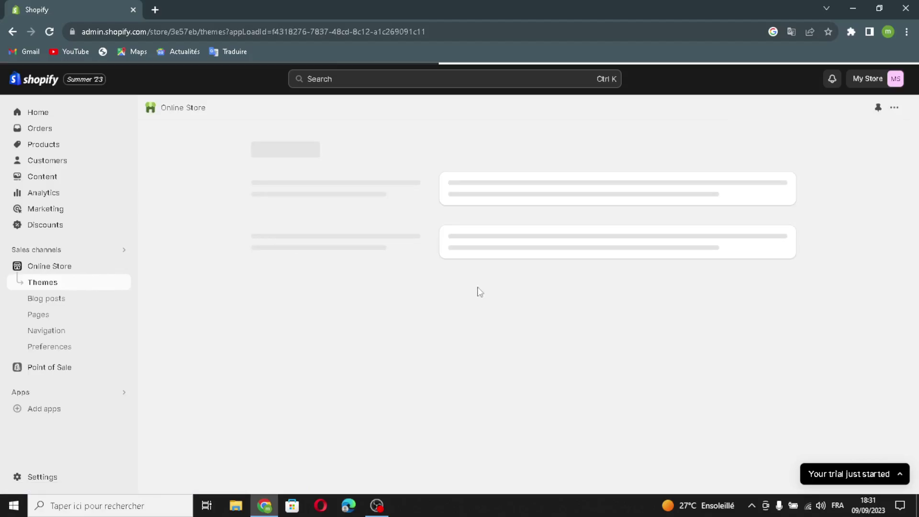
Add the free Craft theme to the store's theme library
{"action": "scroll", "coordinate": [488, 352], "scroll_direction": "down", "scroll_amount": 4}
{"action": "scroll", "coordinate": [545, 415], "scroll_direction": "down", "scroll_amount": 1}
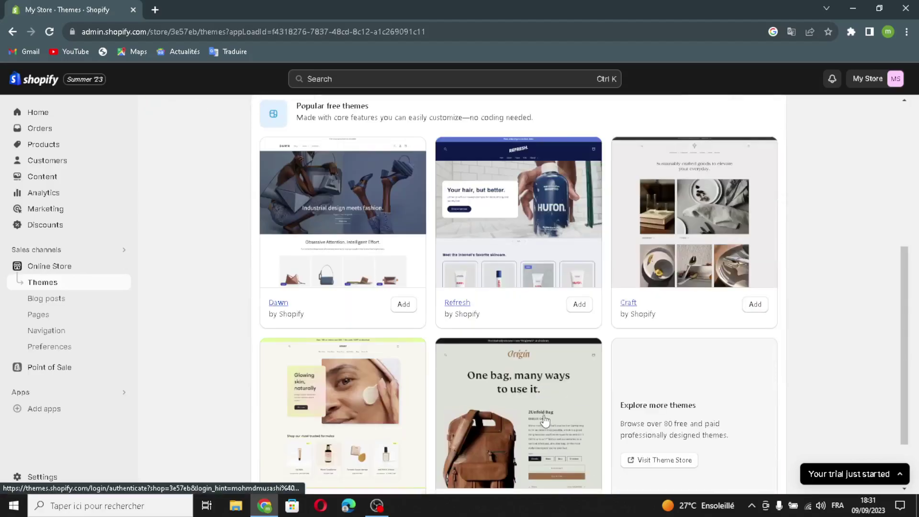
{"action": "scroll", "coordinate": [670, 311], "scroll_direction": "down", "scroll_amount": 1}
{"action": "left_click", "coordinate": [748, 252]}
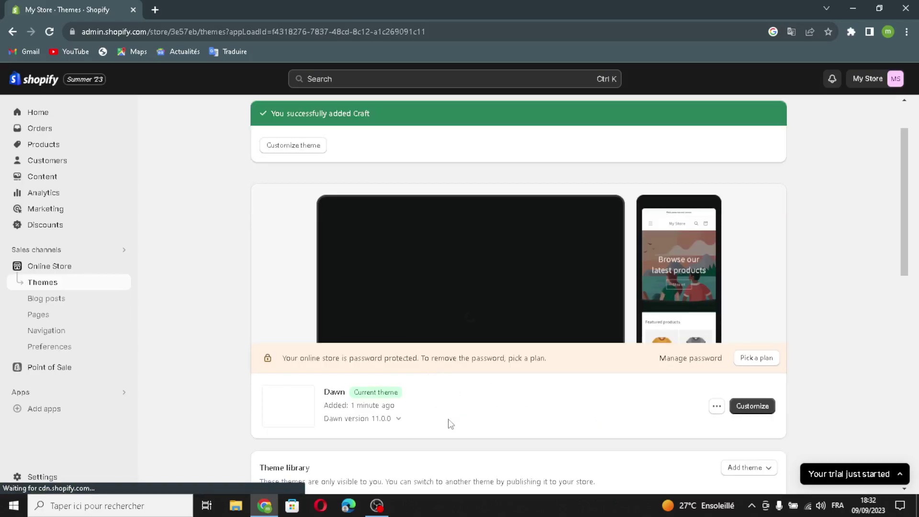
Publish the Craft theme as the store's current theme and open it for customization
{"action": "scroll", "coordinate": [451, 421], "scroll_direction": "down", "scroll_amount": 1}
{"action": "scroll", "coordinate": [507, 429], "scroll_direction": "down", "scroll_amount": 1}
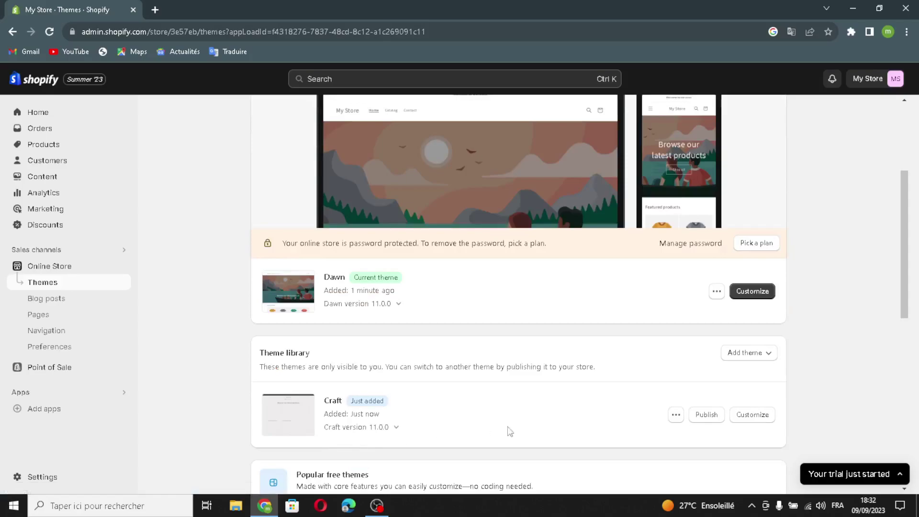
{"action": "left_click", "coordinate": [706, 416]}
{"action": "left_click", "coordinate": [612, 383]}
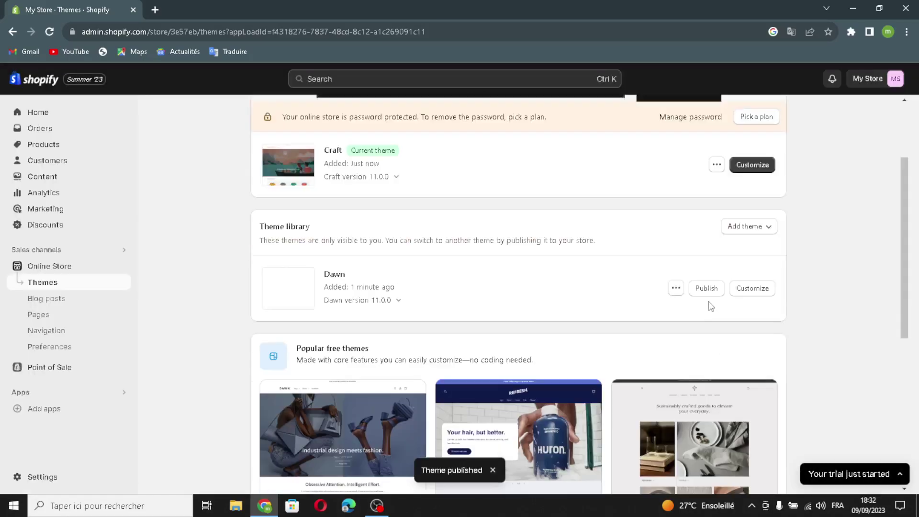
{"action": "left_click", "coordinate": [750, 292]}
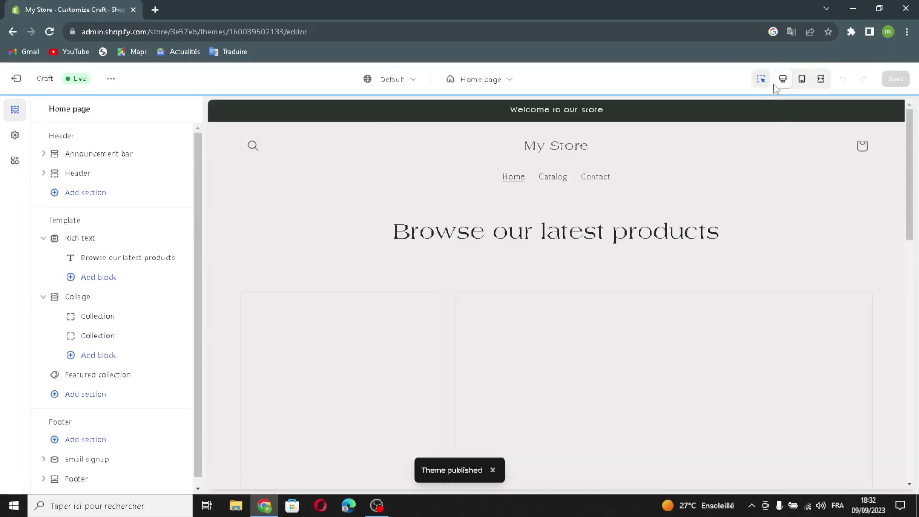
Preview the home page in the mobile and fullscreen layouts, and return to the desktop layout
{"action": "left_click", "coordinate": [803, 79]}
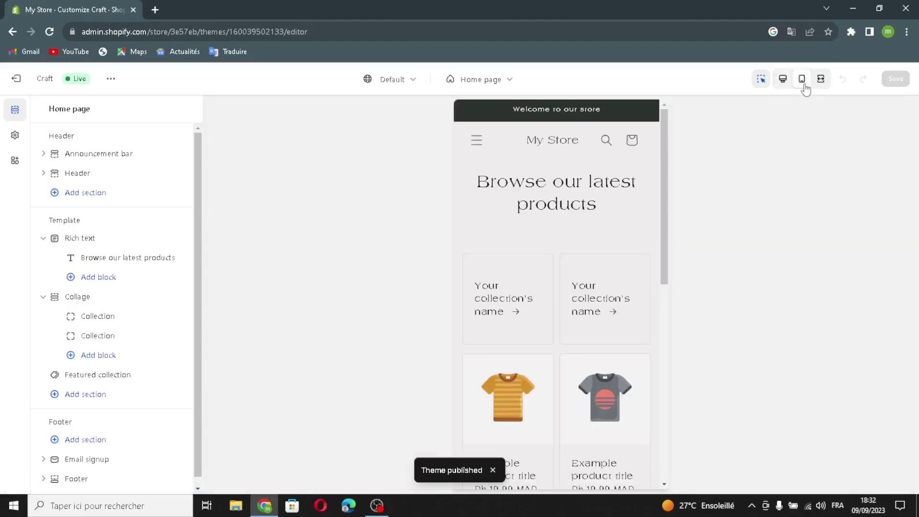
{"action": "scroll", "coordinate": [553, 258], "scroll_direction": "down", "scroll_amount": 10}
{"action": "left_click", "coordinate": [821, 79]}
{"action": "left_click", "coordinate": [780, 83]}
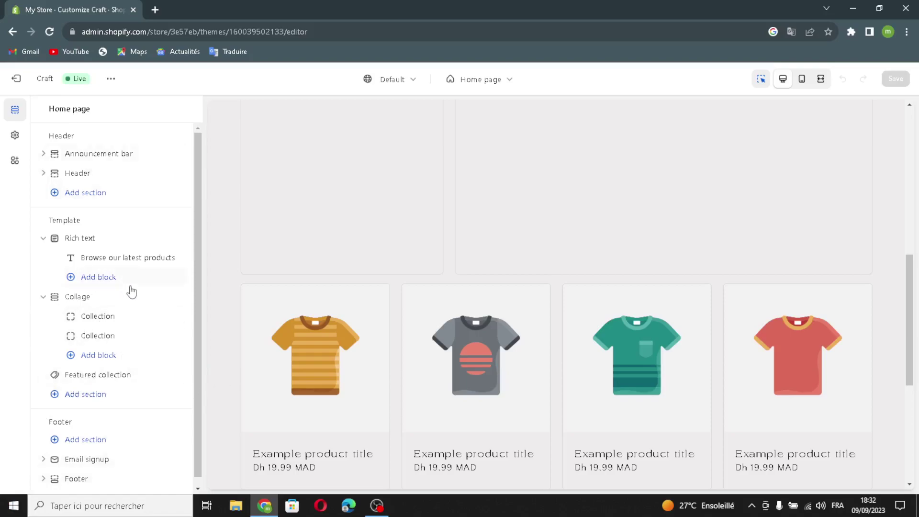
Set the announcement bar's color scheme to Scheme 3
{"action": "left_click", "coordinate": [83, 153]}
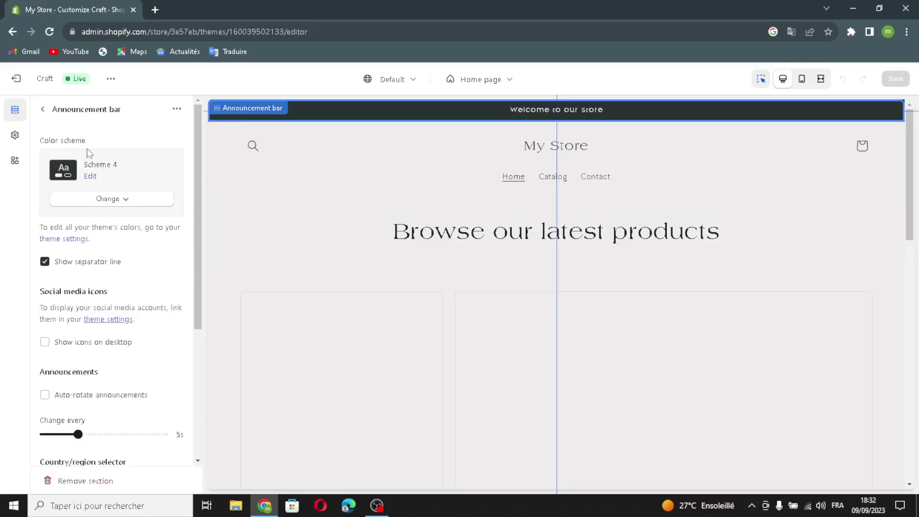
{"action": "left_click", "coordinate": [103, 206]}
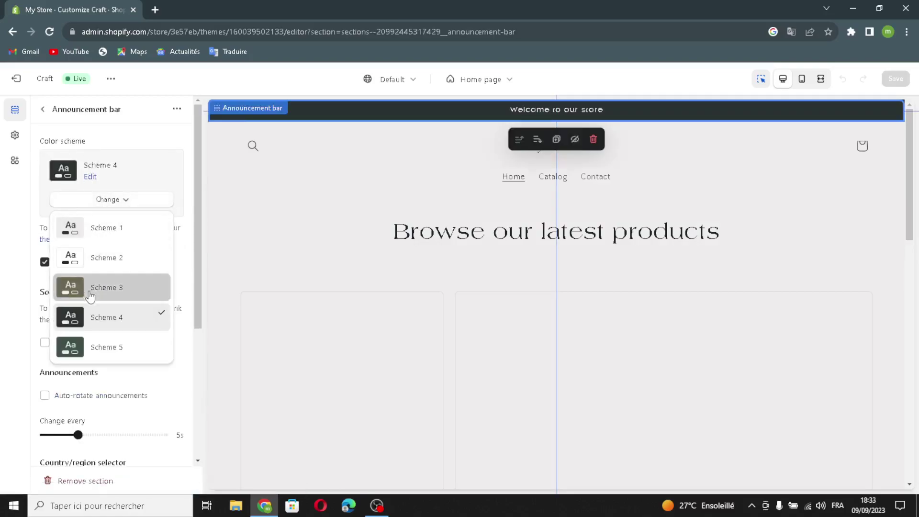
{"action": "left_click", "coordinate": [72, 289]}
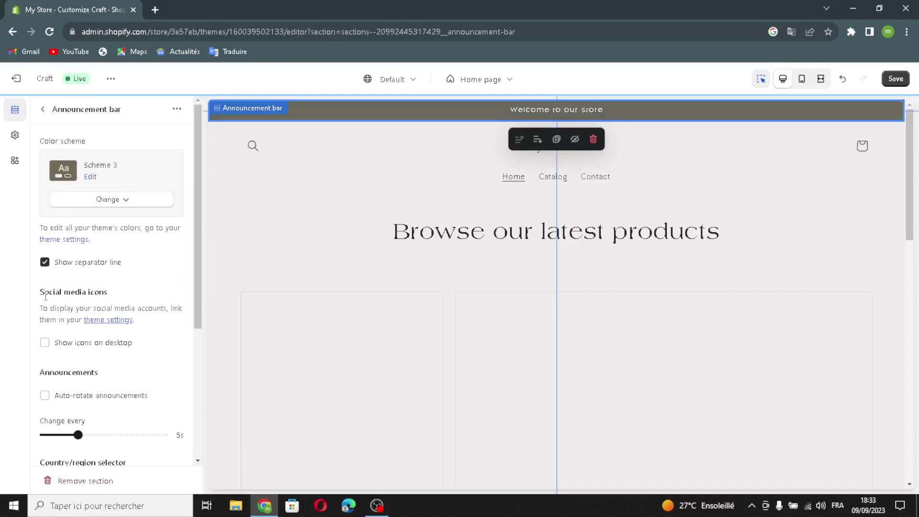
Enable desktop social media icons, auto-rotating announcements, and the country/region and language selectors for the announcement bar
{"action": "left_click", "coordinate": [46, 345]}
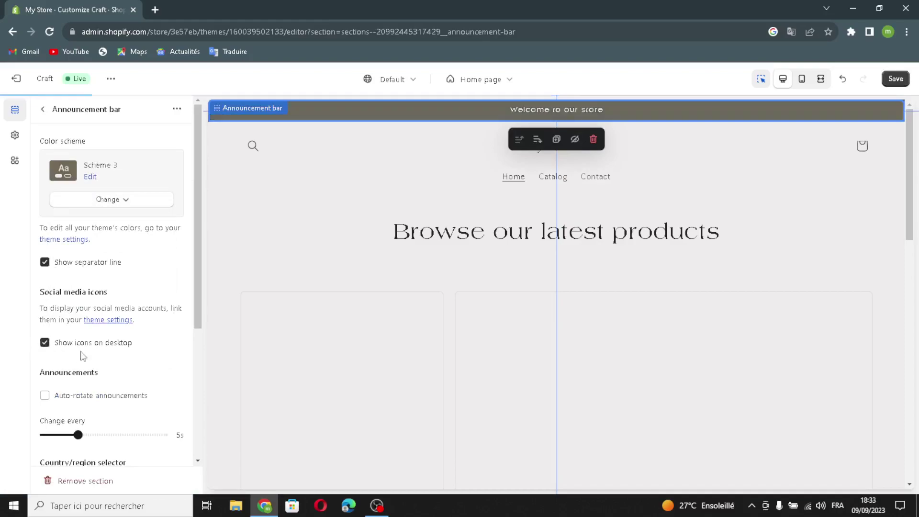
{"action": "left_click", "coordinate": [45, 397]}
{"action": "scroll", "coordinate": [72, 415], "scroll_direction": "down", "scroll_amount": 3}
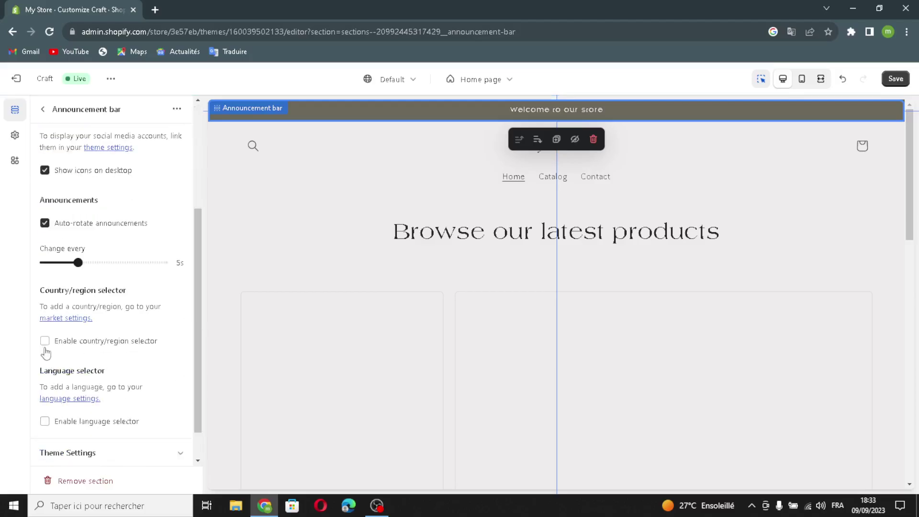
{"action": "left_click", "coordinate": [45, 341]}
{"action": "left_click", "coordinate": [45, 422]}
{"action": "scroll", "coordinate": [91, 410], "scroll_direction": "down", "scroll_amount": 1}
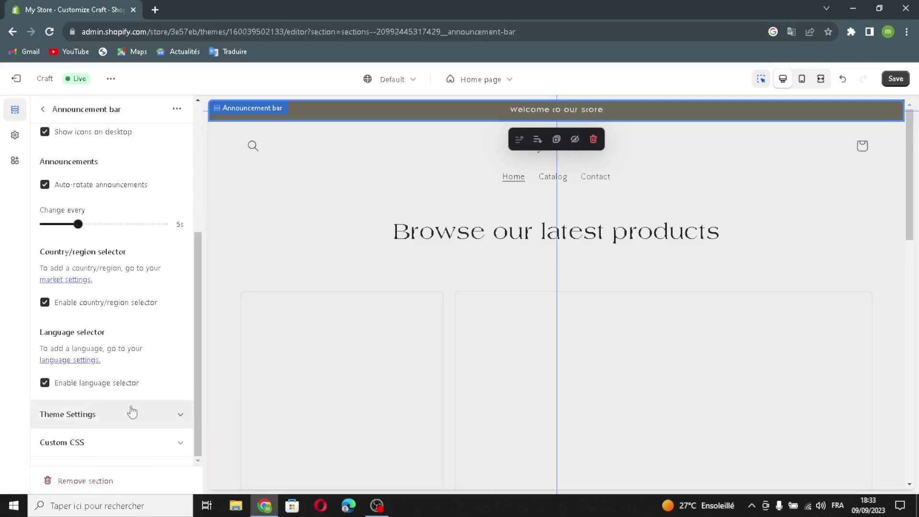
{"action": "scroll", "coordinate": [78, 298], "scroll_direction": "up", "scroll_amount": 3}
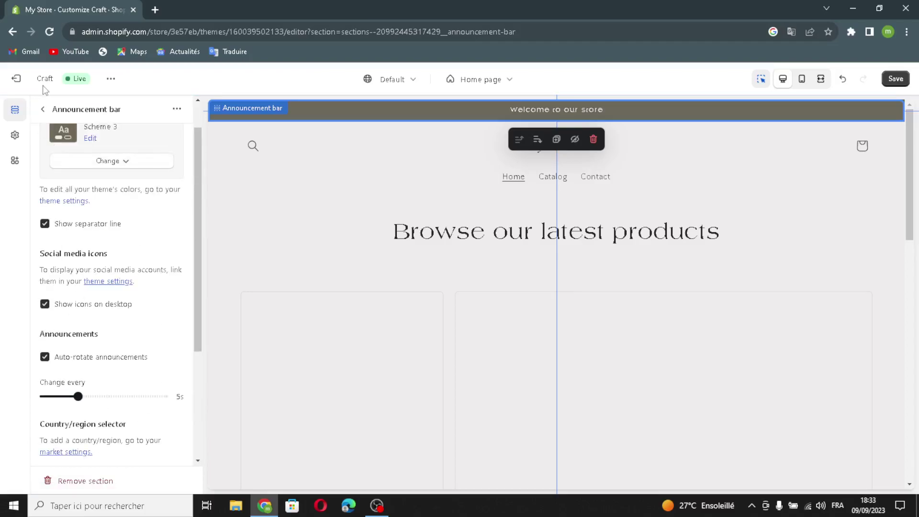
{"action": "left_click", "coordinate": [45, 110]}
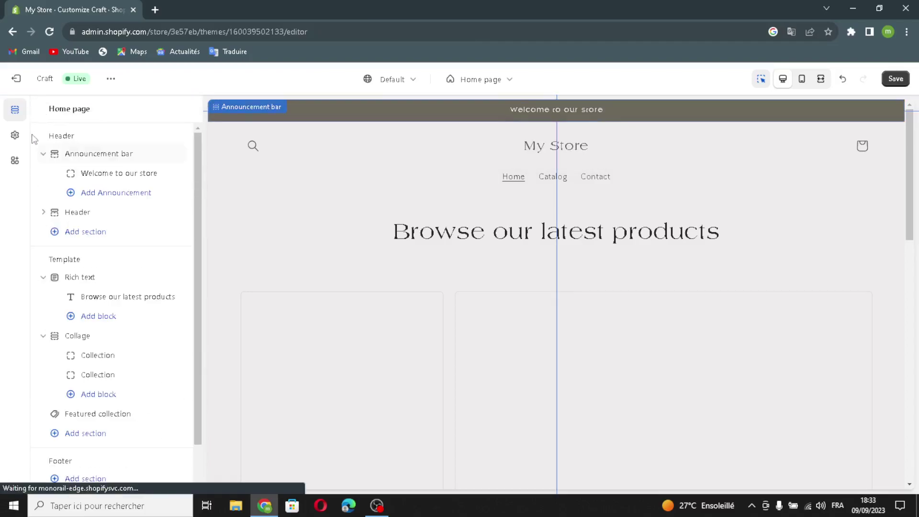
Link the "Welcome to our store" announcement to All collections, keeping its text
{"action": "left_click", "coordinate": [87, 178]}
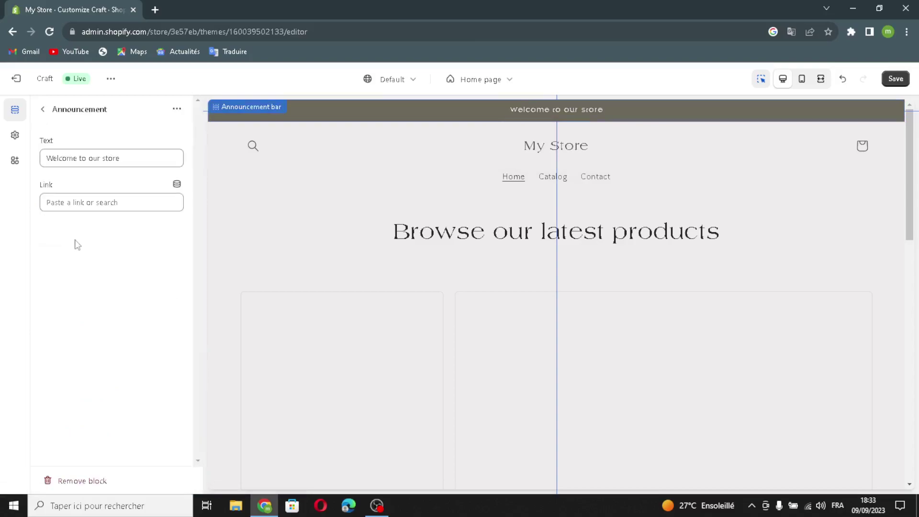
{"action": "double_click", "coordinate": [133, 158]}
{"action": "left_click", "coordinate": [136, 159]}
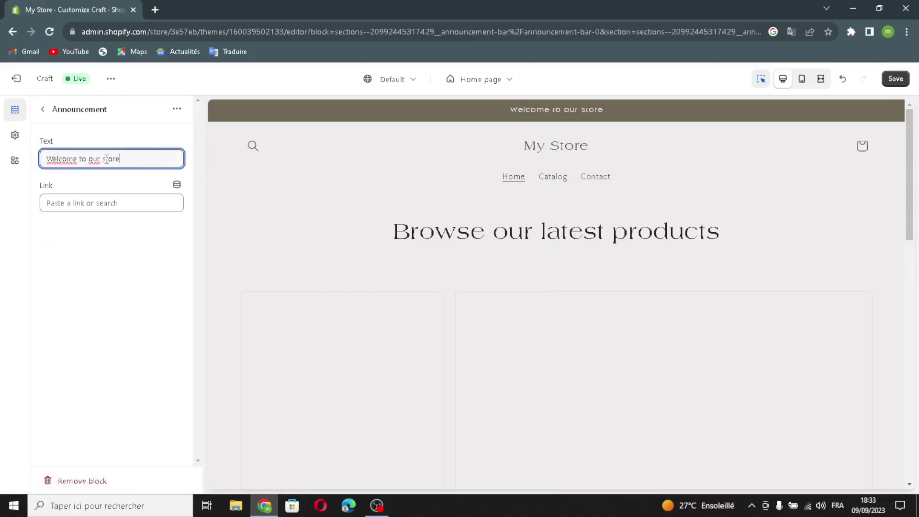
{"action": "left_click", "coordinate": [135, 201]}
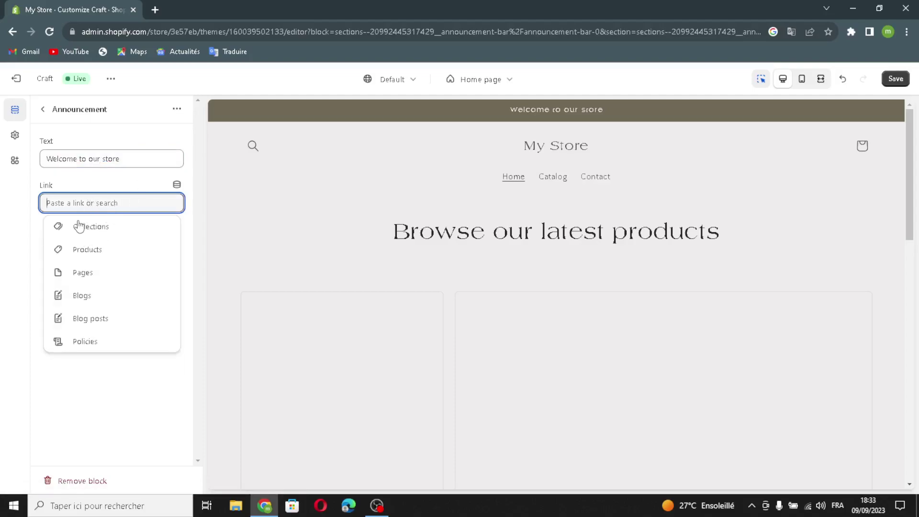
{"action": "left_click", "coordinate": [79, 226]}
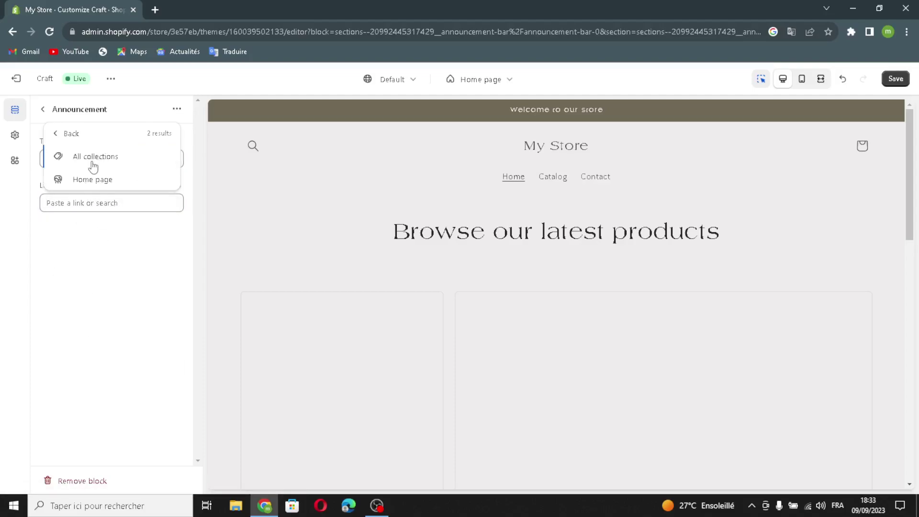
{"action": "left_click", "coordinate": [93, 162]}
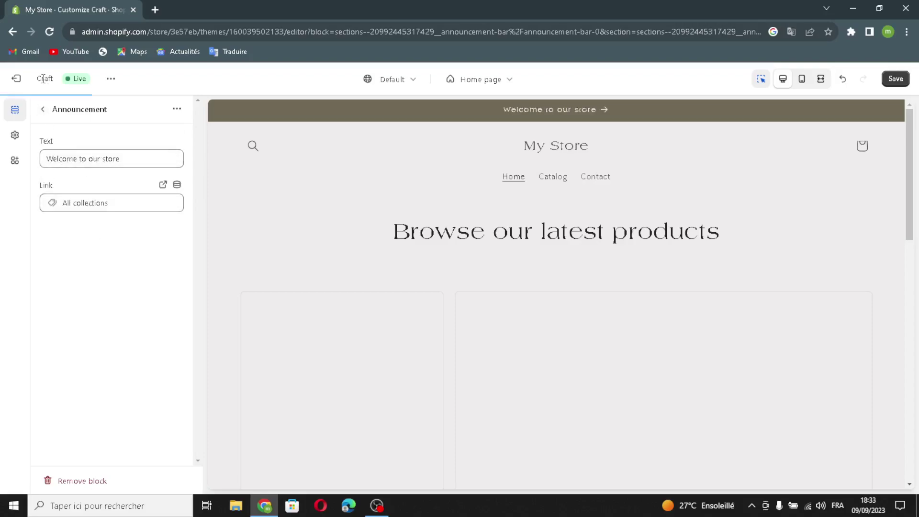
{"action": "left_click", "coordinate": [43, 109]}
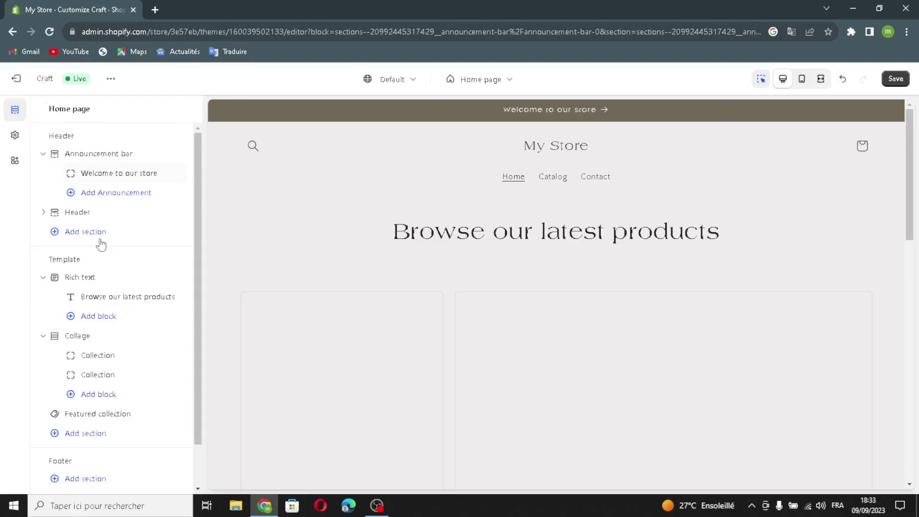
Set the header section's desktop logo position to Middle left and keep Main menu as its menu
{"action": "left_click", "coordinate": [81, 212]}
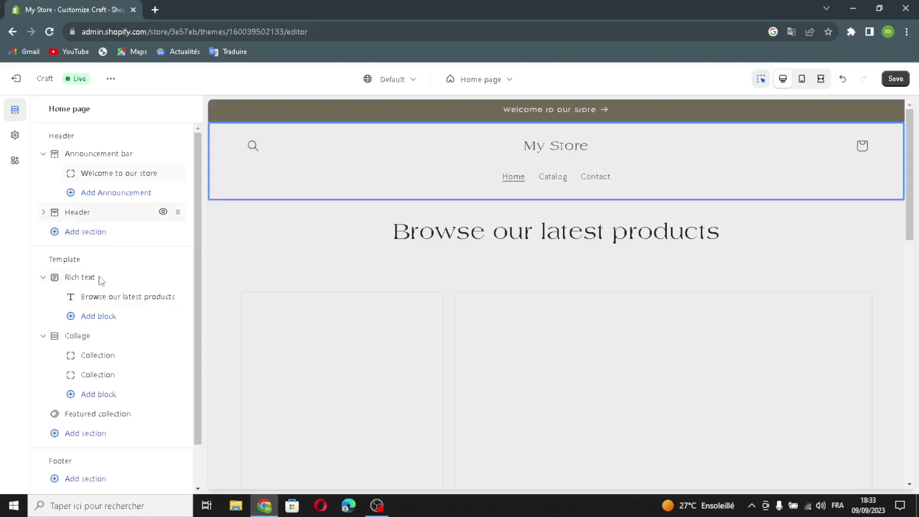
{"action": "left_click", "coordinate": [81, 157]}
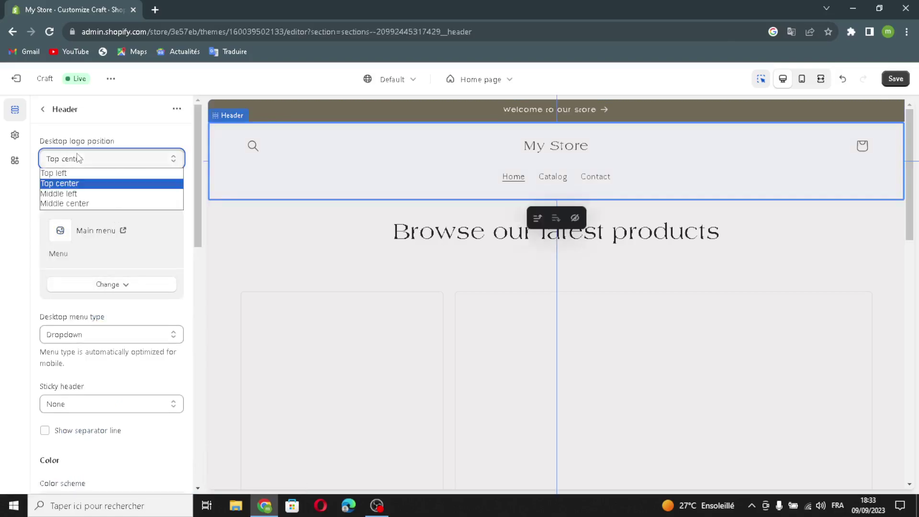
{"action": "key", "text": "Escape"}
{"action": "key", "text": "Up"}
{"action": "key", "text": "Up"}
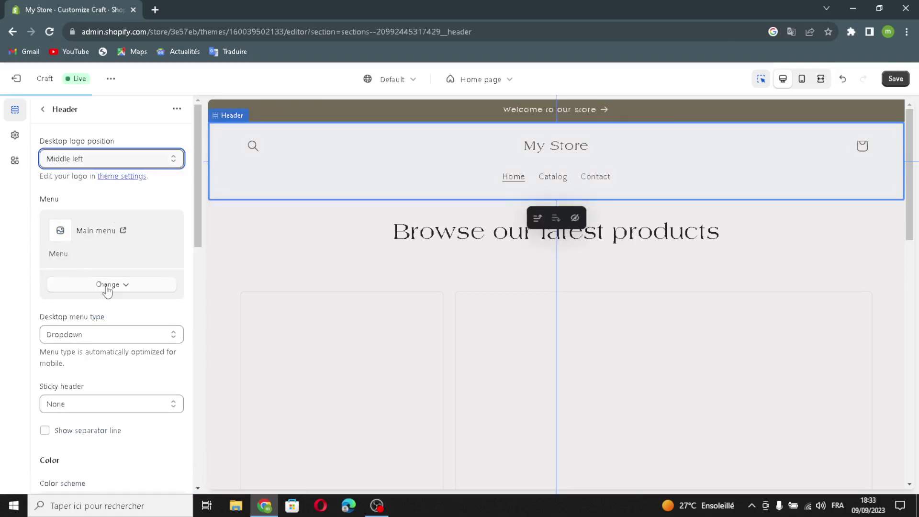
{"action": "left_click", "coordinate": [107, 288]}
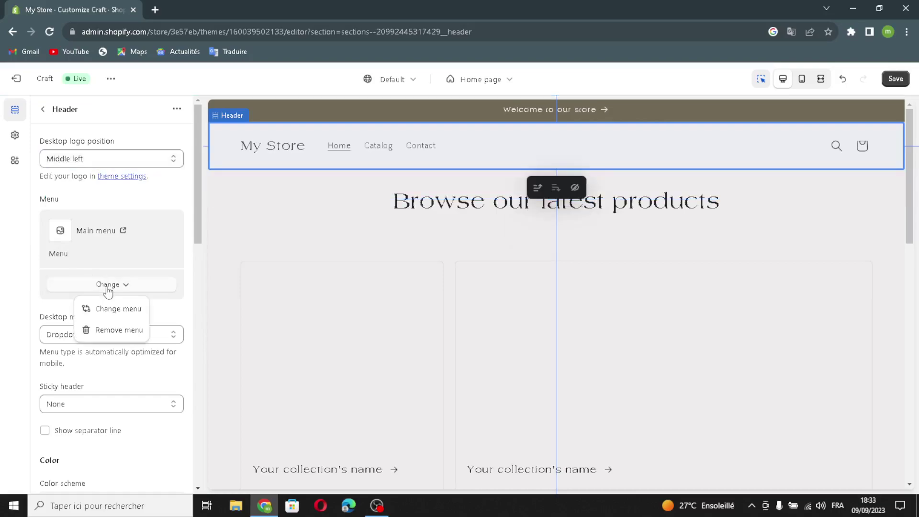
{"action": "left_click", "coordinate": [144, 285]}
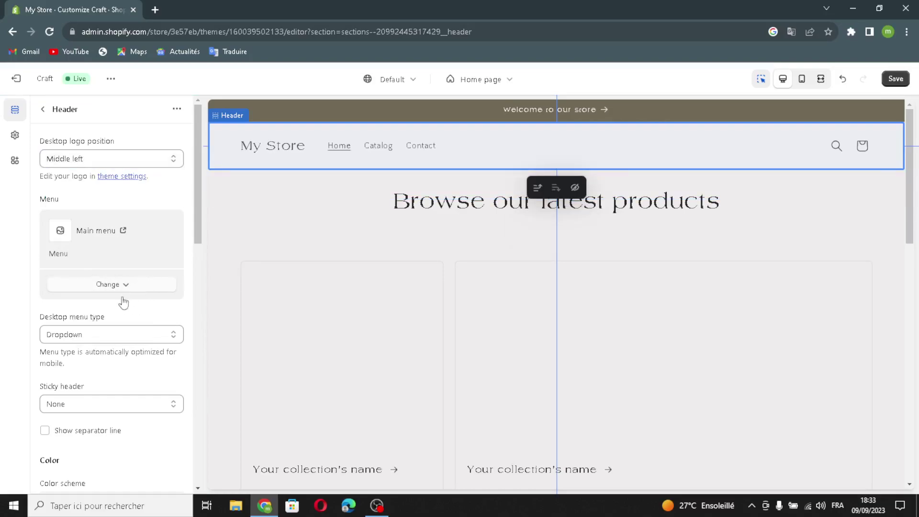
Set the header's desktop menu type to Mega menu and show the separator line, leaving Sticky header at None
{"action": "left_click", "coordinate": [94, 337]}
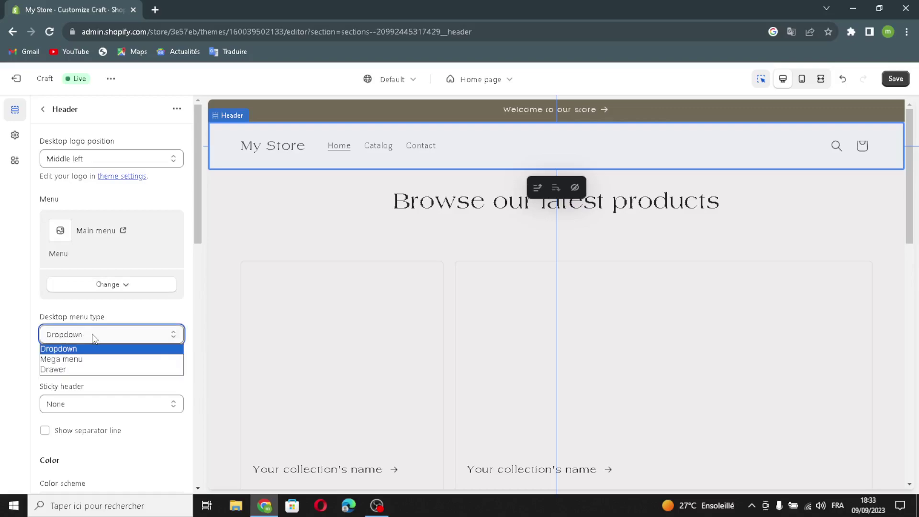
{"action": "left_click", "coordinate": [74, 359]}
{"action": "left_click", "coordinate": [80, 405]}
{"action": "left_click", "coordinate": [81, 416]}
{"action": "left_click", "coordinate": [107, 429]}
Set the header's mobile logo position to Left
{"action": "scroll", "coordinate": [107, 422], "scroll_direction": "down", "scroll_amount": 5}
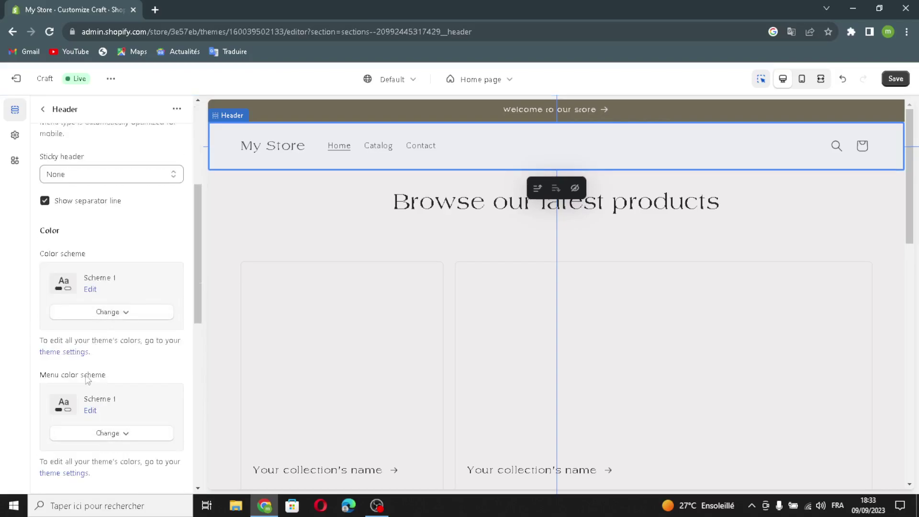
{"action": "scroll", "coordinate": [88, 415], "scroll_direction": "down", "scroll_amount": 5}
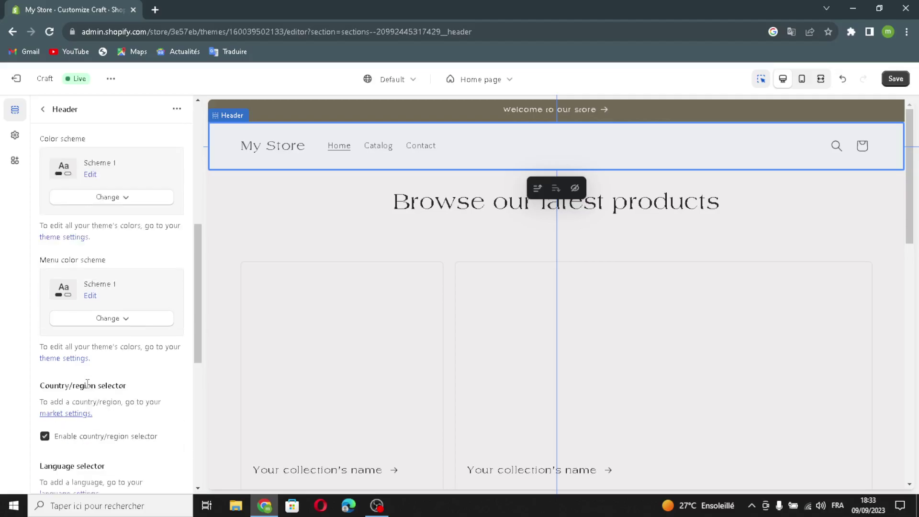
{"action": "scroll", "coordinate": [88, 387], "scroll_direction": "down", "scroll_amount": 3}
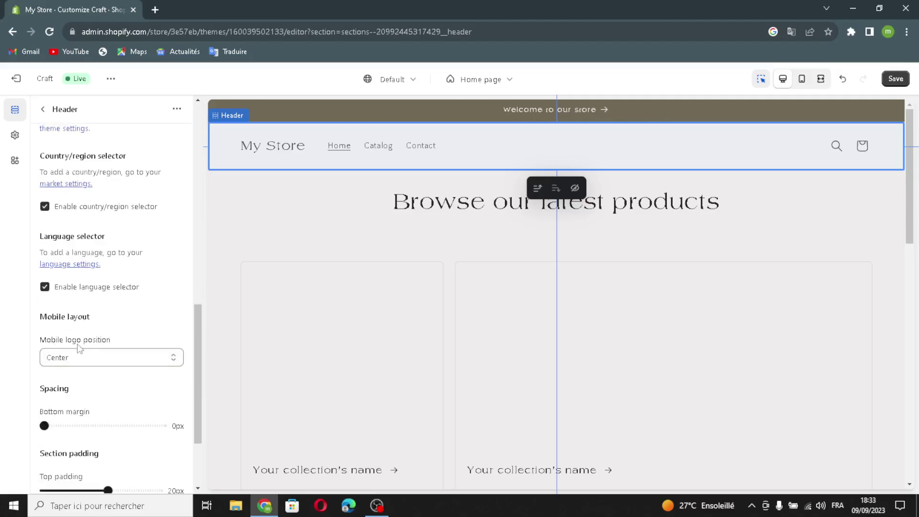
{"action": "left_click", "coordinate": [78, 358]}
{"action": "left_click", "coordinate": [73, 371]}
{"action": "scroll", "coordinate": [88, 364], "scroll_direction": "down", "scroll_amount": 3}
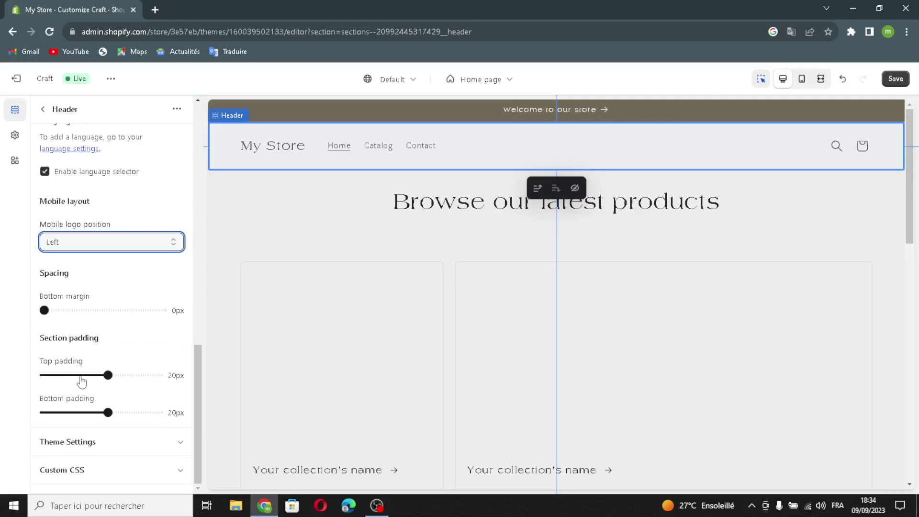
Expand the header's theme settings and open the image selection for the logo
{"action": "left_click", "coordinate": [63, 449]}
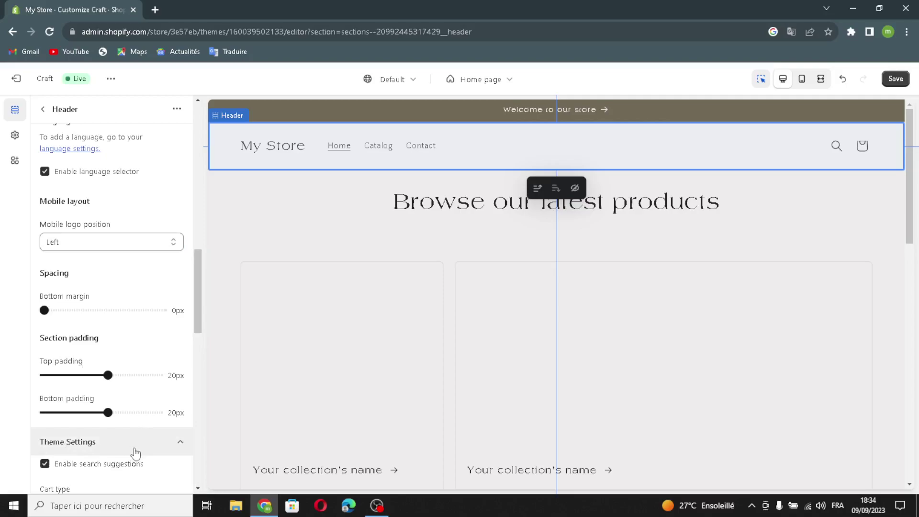
{"action": "scroll", "coordinate": [106, 457], "scroll_direction": "down", "scroll_amount": 3}
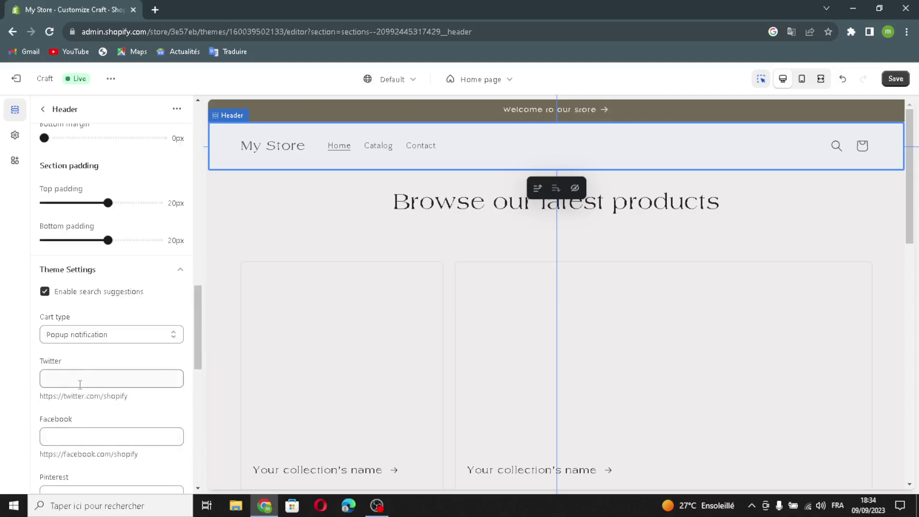
{"action": "scroll", "coordinate": [80, 385], "scroll_direction": "down", "scroll_amount": 1}
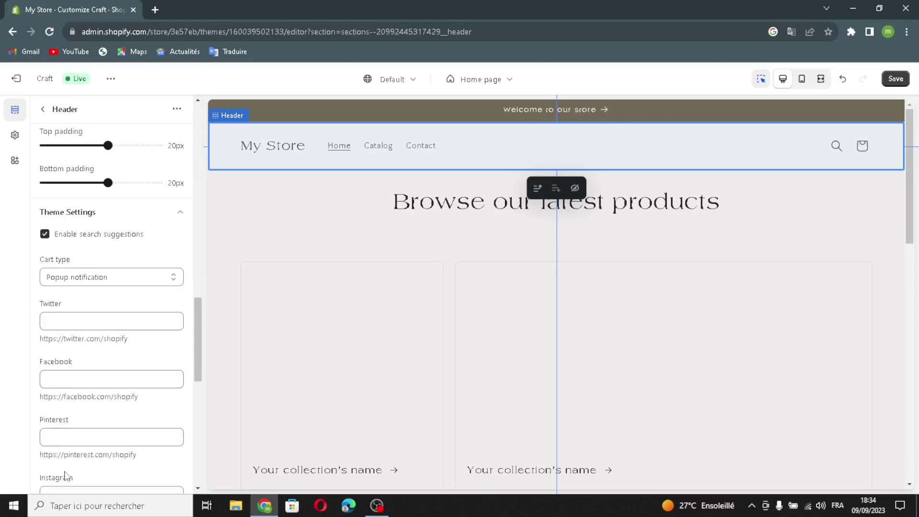
{"action": "scroll", "coordinate": [90, 470], "scroll_direction": "down", "scroll_amount": 2}
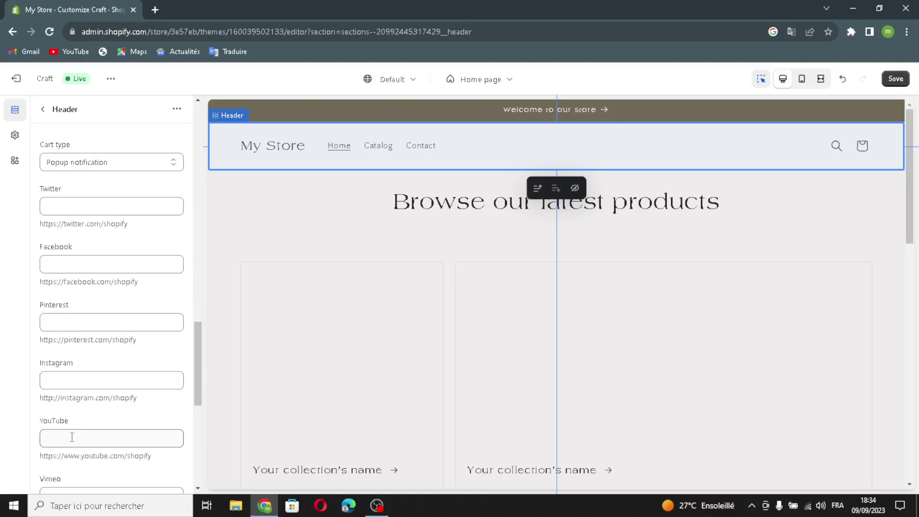
{"action": "scroll", "coordinate": [89, 371], "scroll_direction": "down", "scroll_amount": 6}
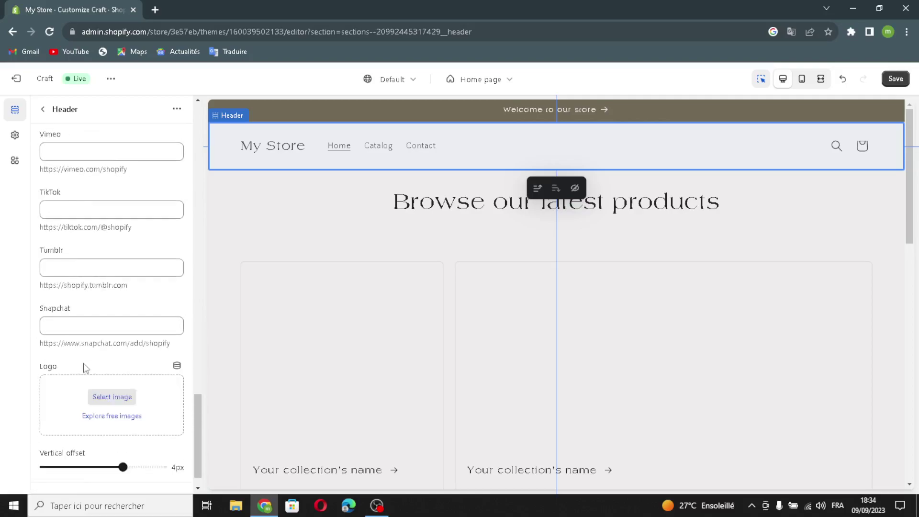
{"action": "scroll", "coordinate": [85, 368], "scroll_direction": "down", "scroll_amount": 1}
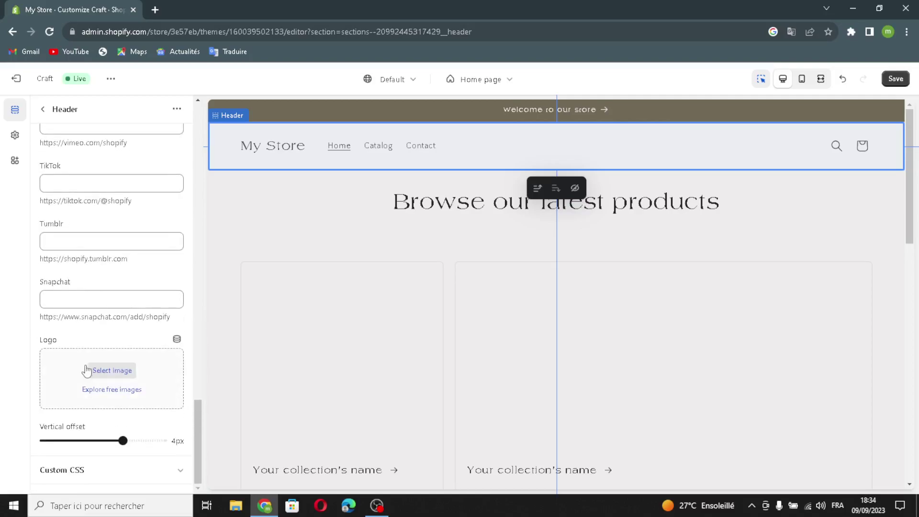
{"action": "left_click", "coordinate": [122, 371]}
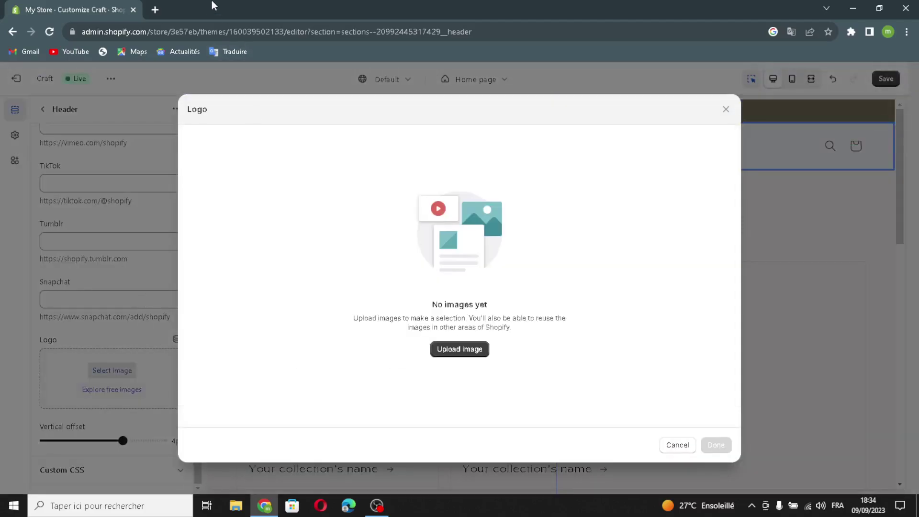
Search Google in a new browser tab for "travel accessories logo idea"
{"action": "left_click", "coordinate": [158, 10]}
{"action": "key", "text": "ctrl+t"}
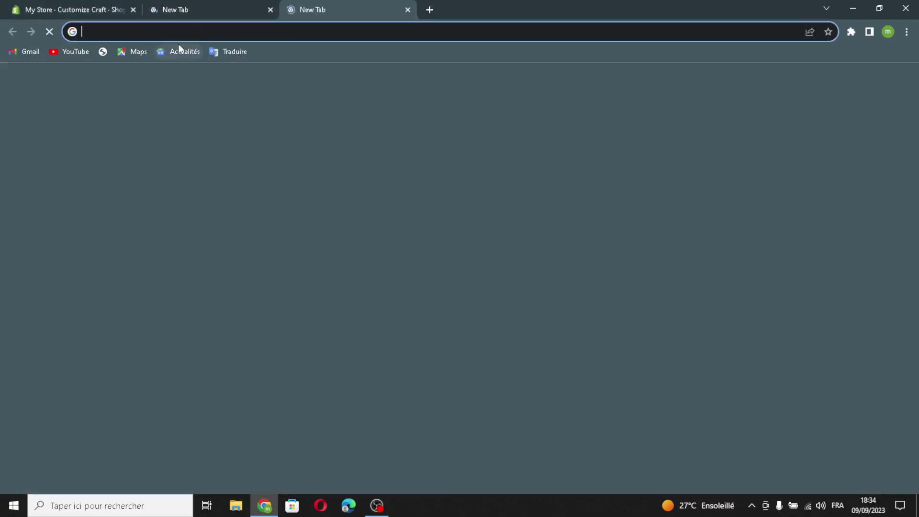
{"action": "left_click", "coordinate": [408, 10]}
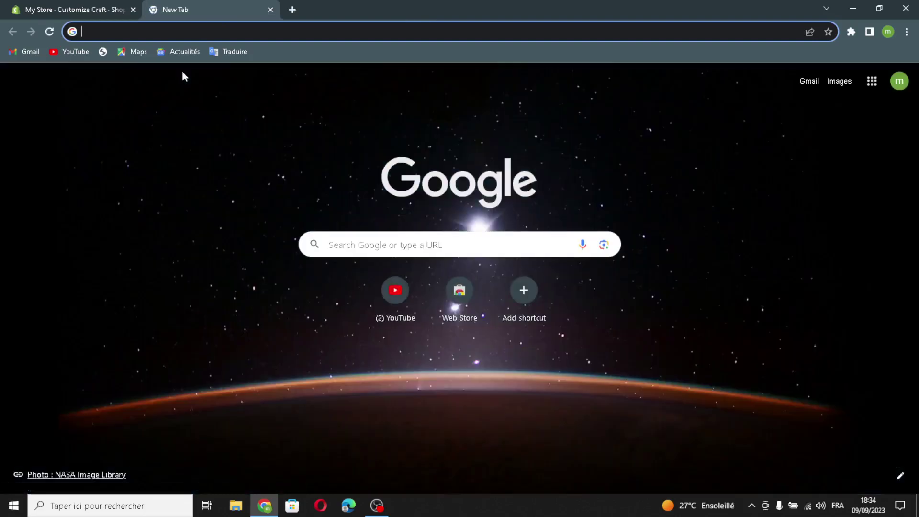
{"action": "type", "text": "travel a"}
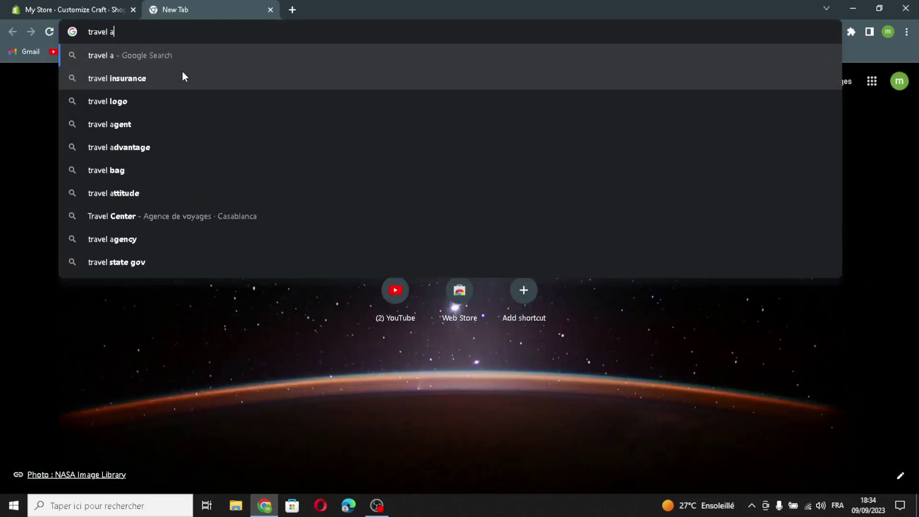
{"action": "type", "text": "ccess"}
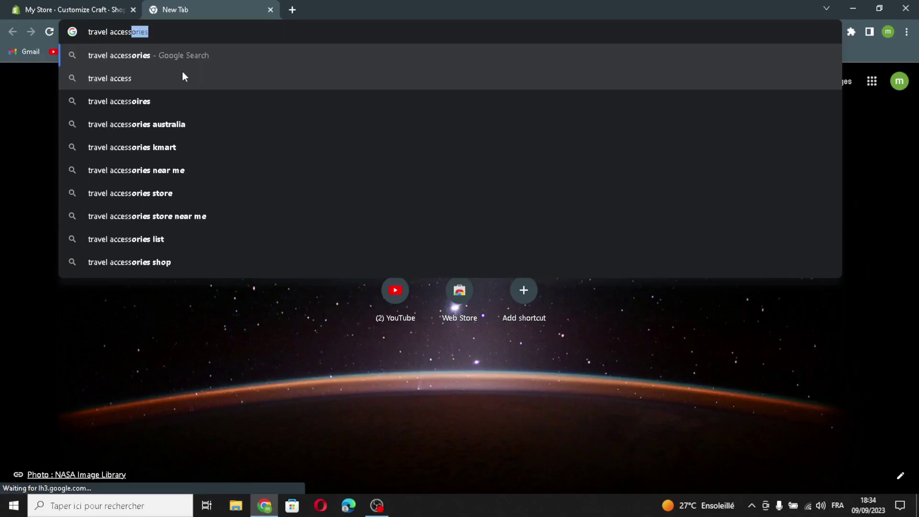
{"action": "type", "text": "ories logo"}
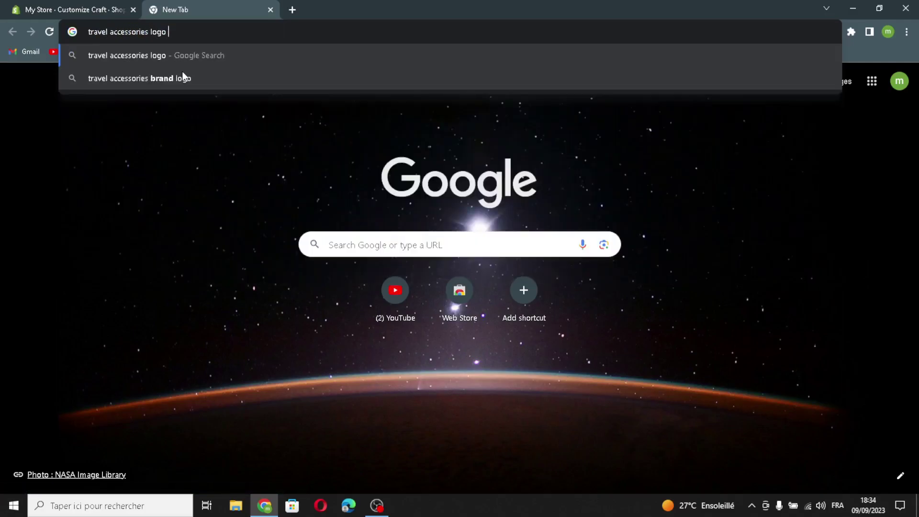
{"action": "type", "text": " idea"}
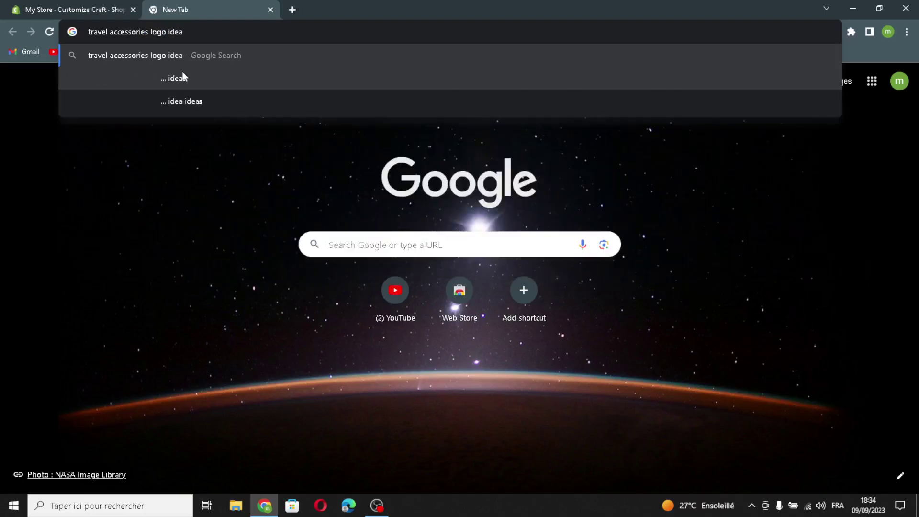
{"action": "key", "text": "Return"}
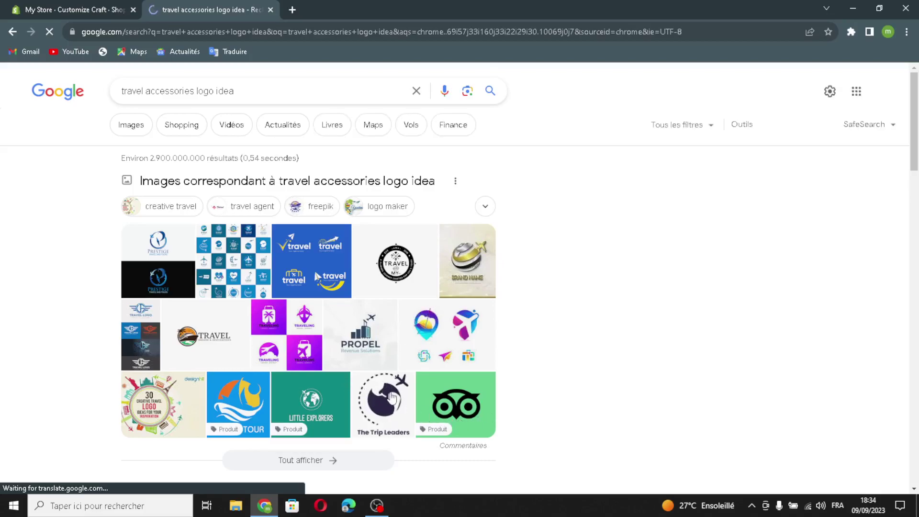
Upload "The Trip Leaders" logo from the image results to the Shopify image library and apply it as the header logo
{"action": "left_click_drag", "start_coordinate": [384, 402], "coordinate": [300, 250]}
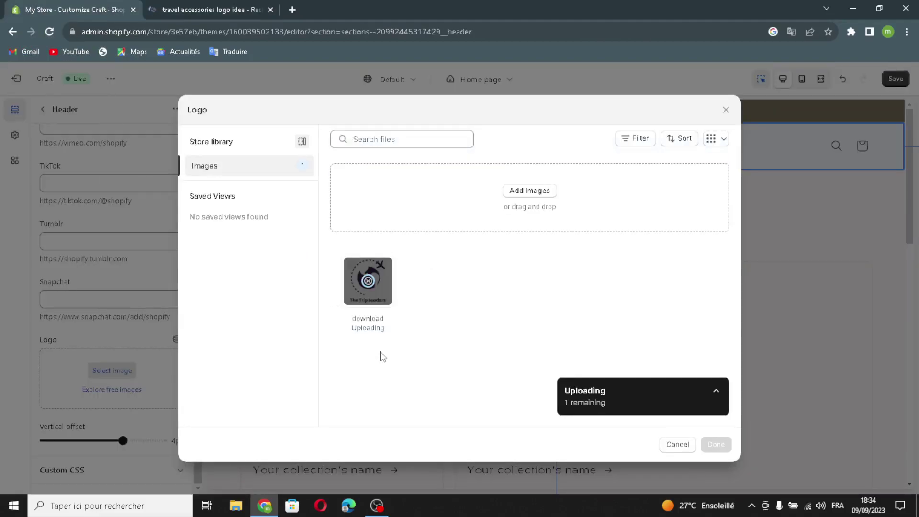
{"action": "left_click", "coordinate": [716, 445]}
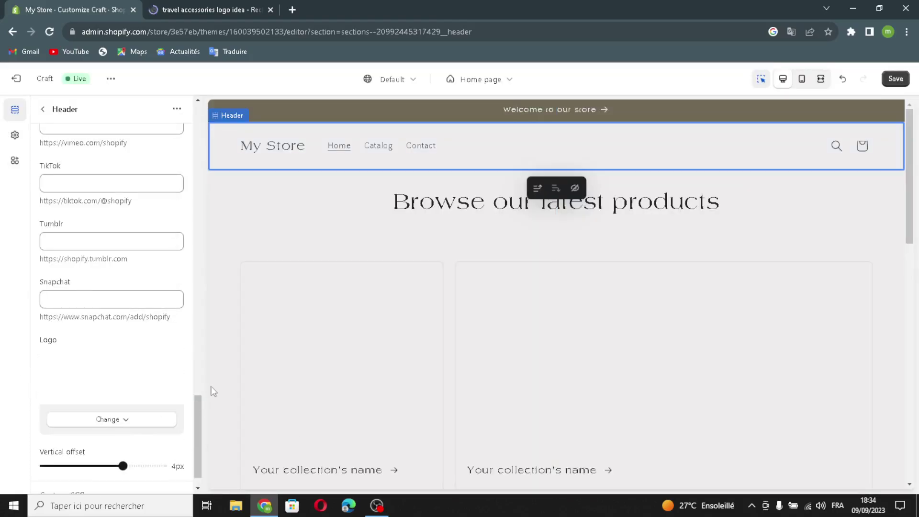
{"action": "scroll", "coordinate": [110, 431], "scroll_direction": "down", "scroll_amount": 1}
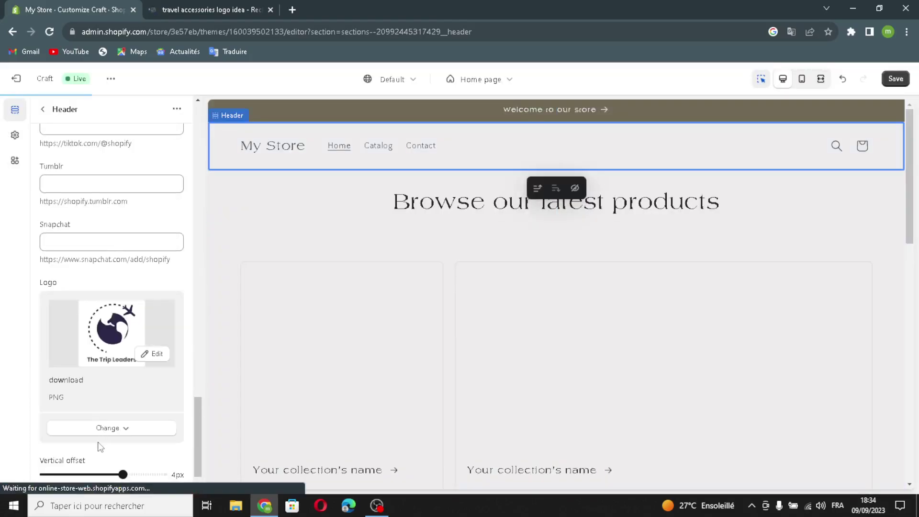
{"action": "left_click", "coordinate": [110, 430]}
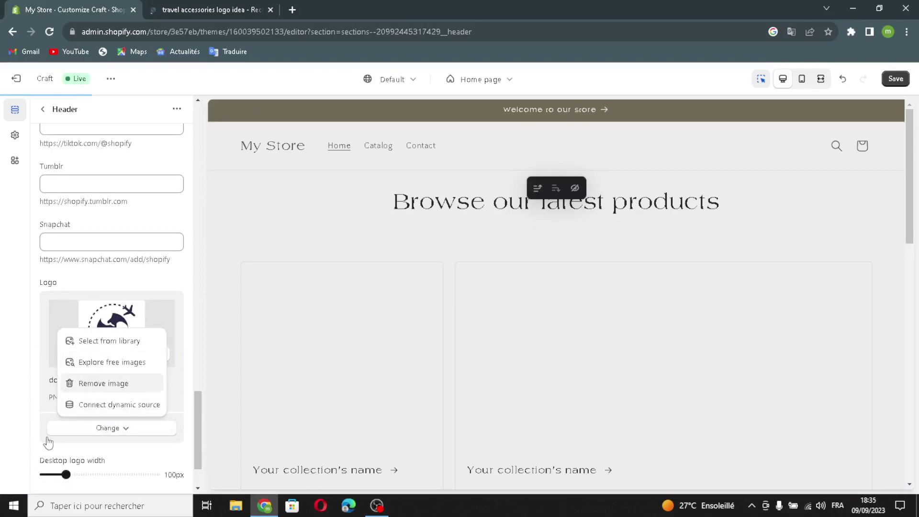
{"action": "left_click", "coordinate": [35, 422]}
{"action": "scroll", "coordinate": [53, 450], "scroll_direction": "down", "scroll_amount": 1}
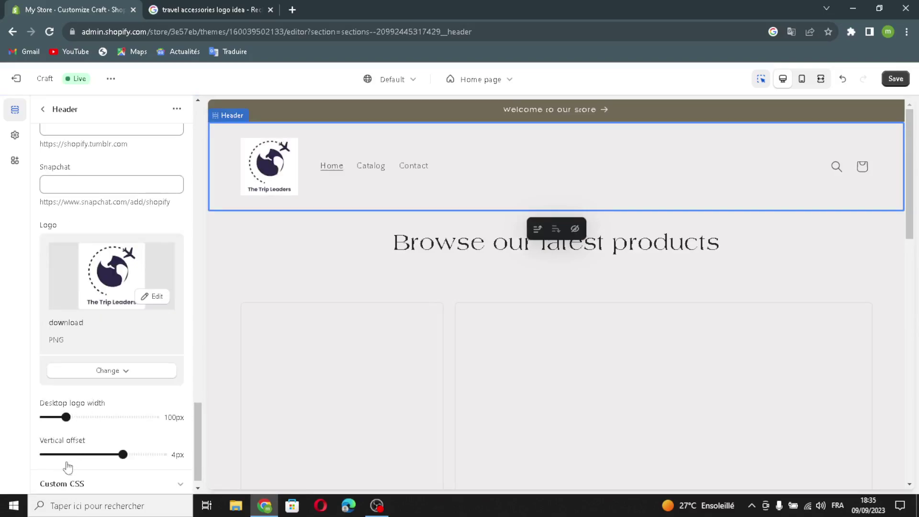
{"action": "scroll", "coordinate": [70, 469], "scroll_direction": "down", "scroll_amount": 1}
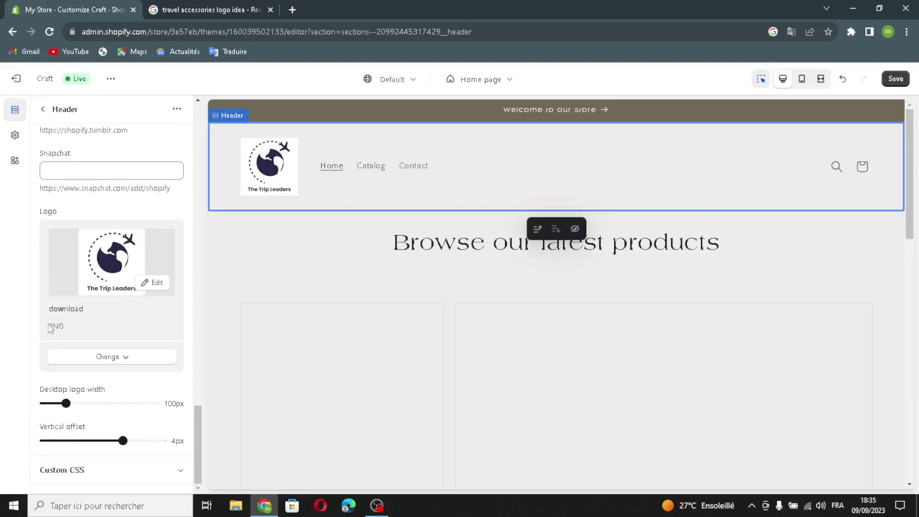
Review the Rich text section's settings, keeping desktop content position and content alignment at Center
{"action": "left_click", "coordinate": [43, 109]}
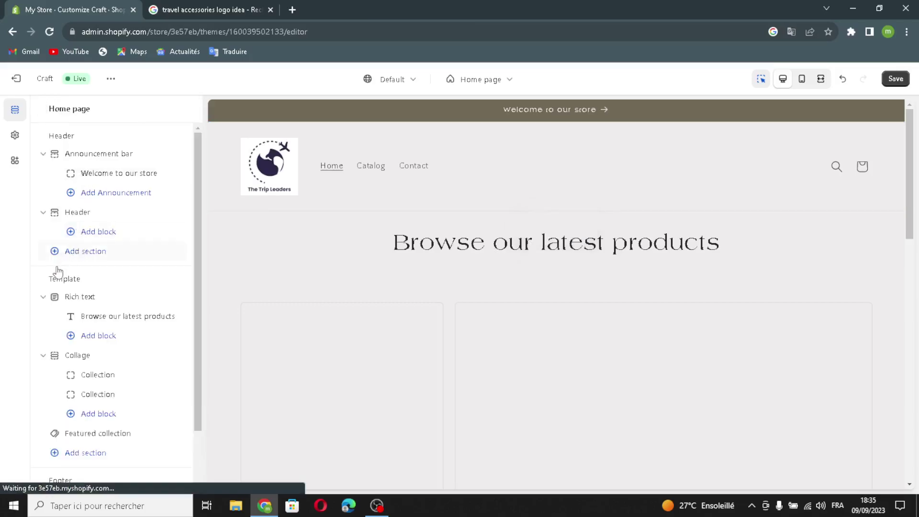
{"action": "left_click", "coordinate": [80, 297]}
{"action": "left_click", "coordinate": [107, 154]}
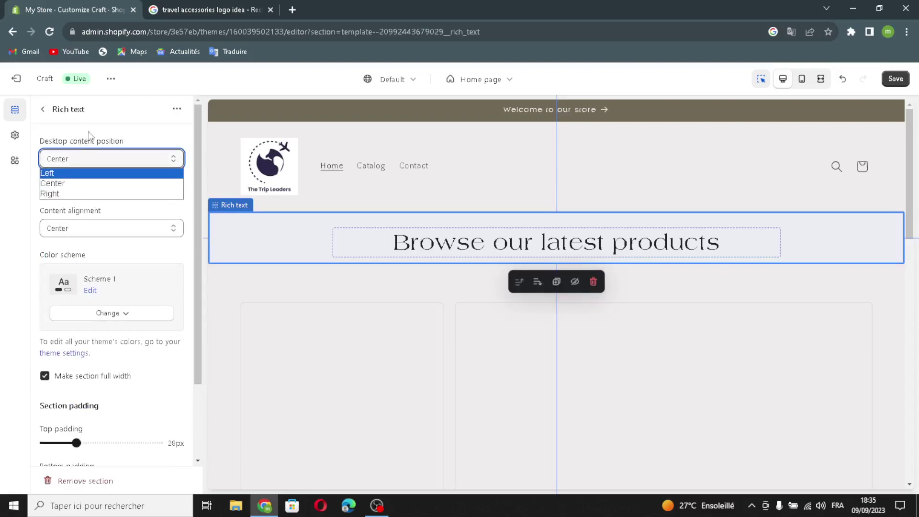
{"action": "left_click", "coordinate": [86, 137]}
{"action": "left_click", "coordinate": [90, 229]}
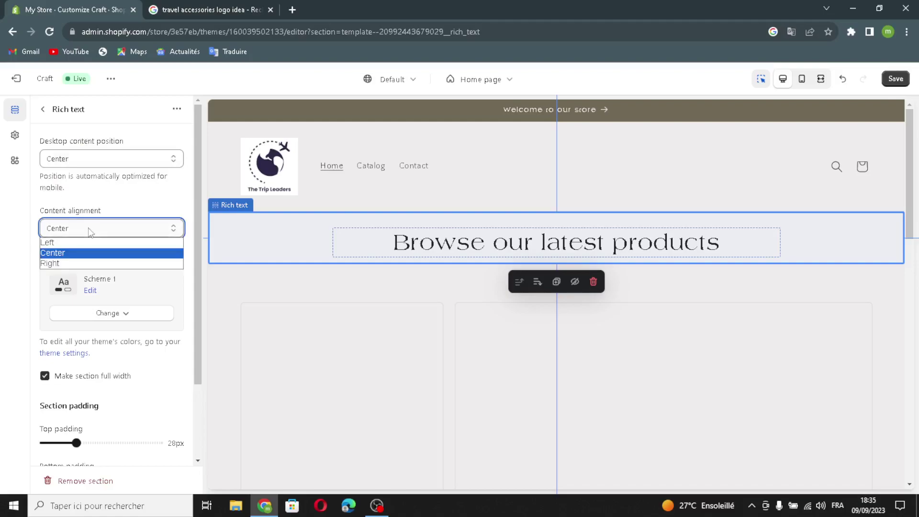
{"action": "left_click", "coordinate": [76, 253]}
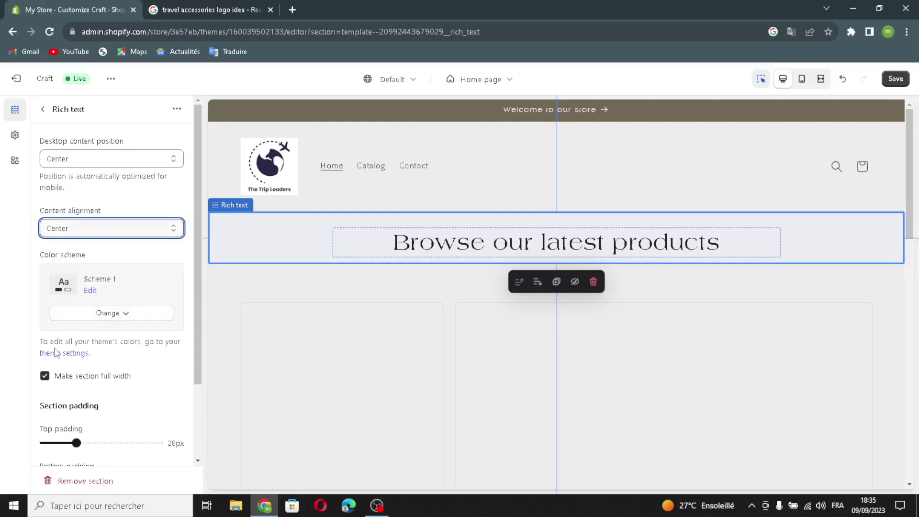
{"action": "scroll", "coordinate": [91, 332], "scroll_direction": "down", "scroll_amount": 1}
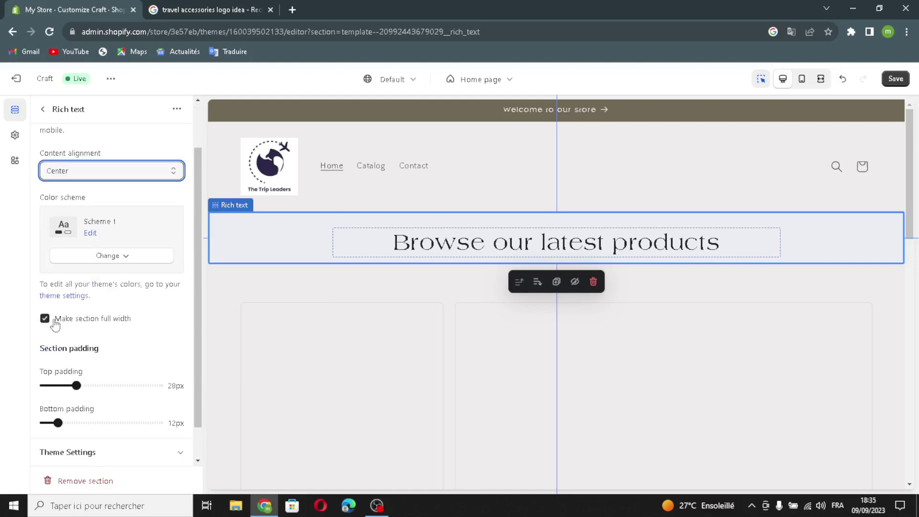
Set the Rich text section's bottom padding to 28px and return to the home page section list
{"action": "scroll", "coordinate": [80, 387], "scroll_direction": "down", "scroll_amount": 1}
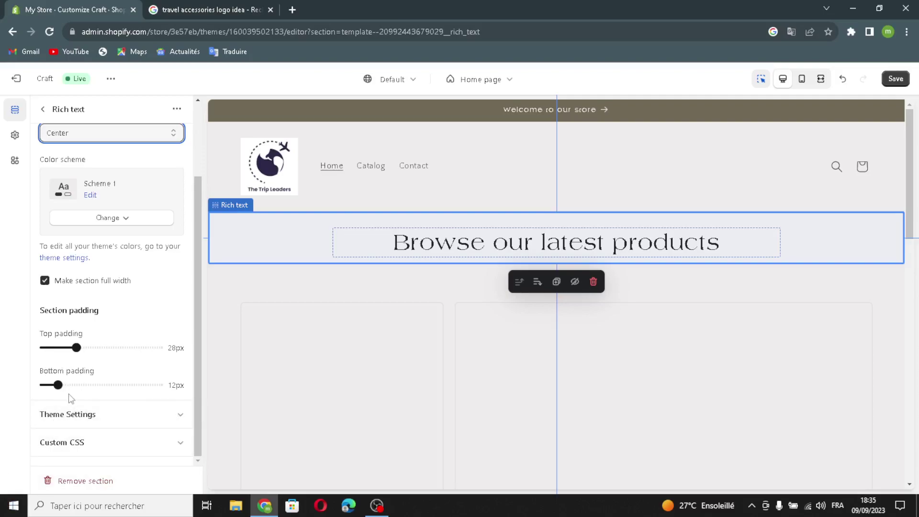
{"action": "left_click_drag", "start_coordinate": [58, 385], "coordinate": [76, 385]}
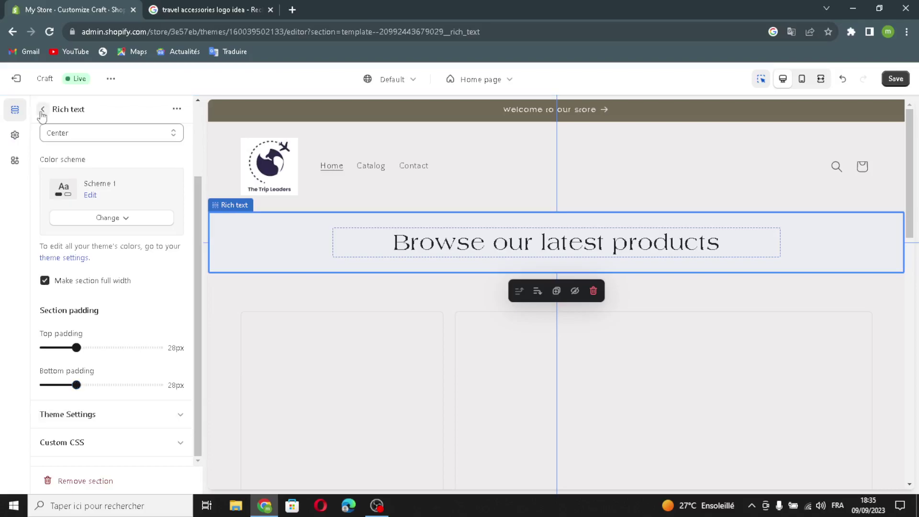
{"action": "key", "text": "Escape"}
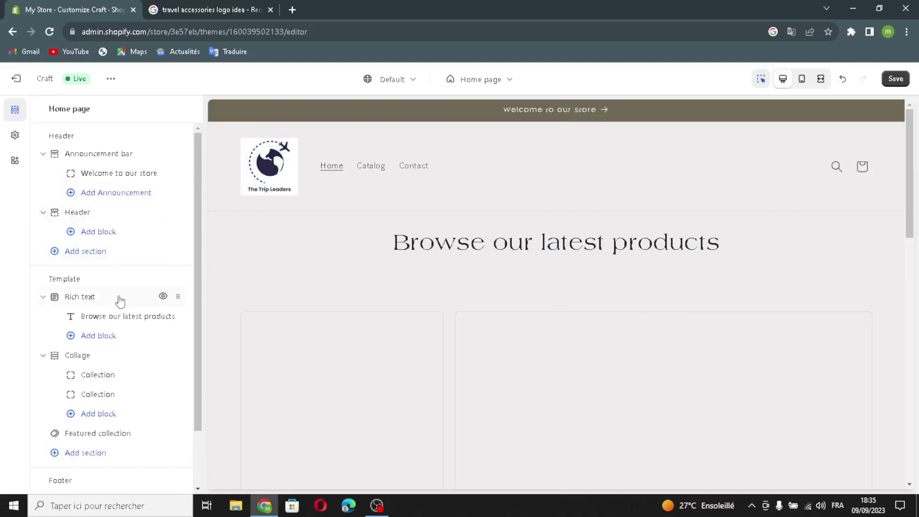
{"action": "left_click_drag", "start_coordinate": [176, 296], "coordinate": [152, 293]}
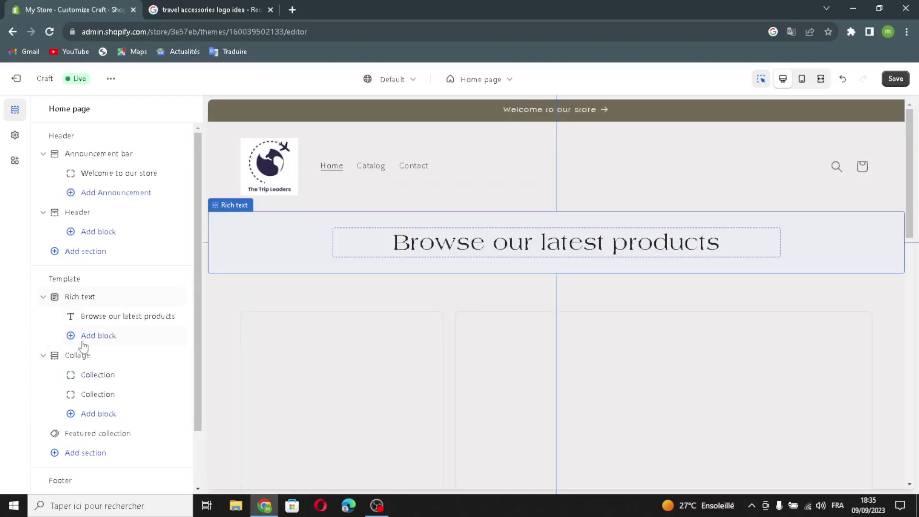
Generate a Rich text heading about "travel accessories" and apply the suggestion "Enhance Your Travels with Essential Travel Accessories."
{"action": "left_click", "coordinate": [109, 320]}
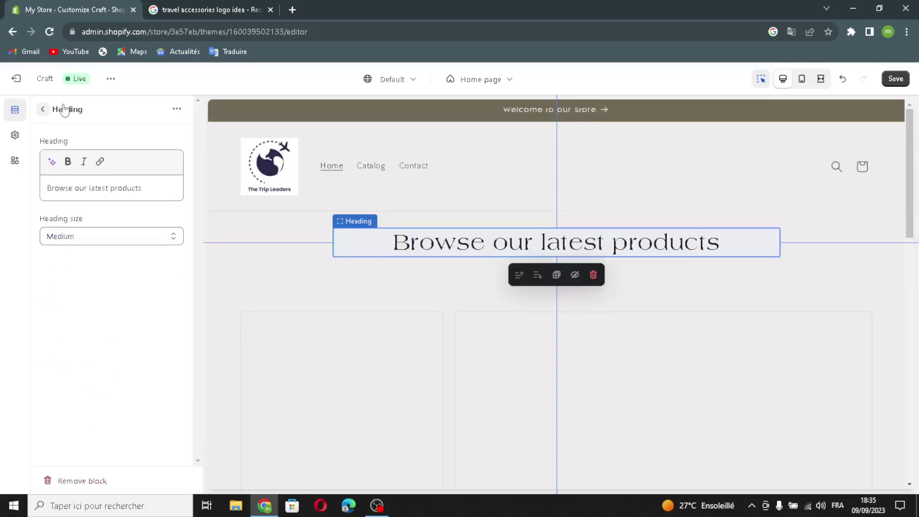
{"action": "left_click", "coordinate": [52, 162]}
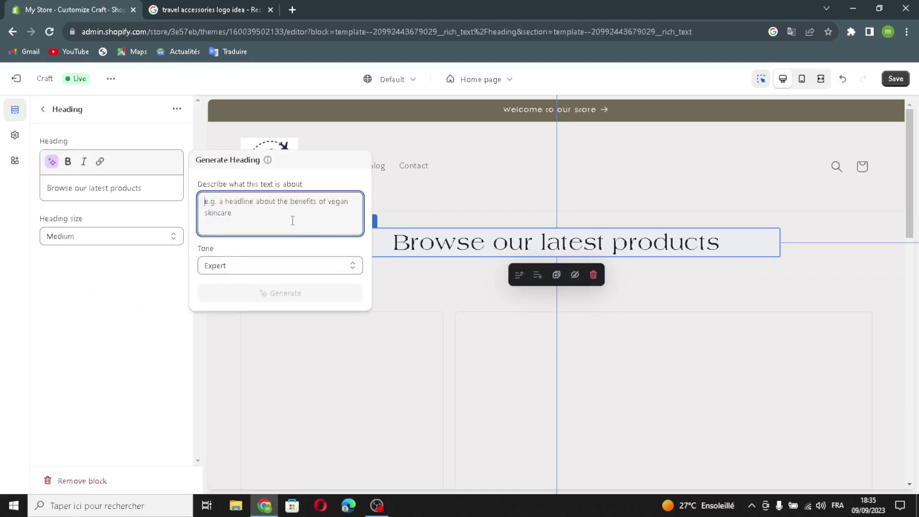
{"action": "type", "text": "travel accessories"}
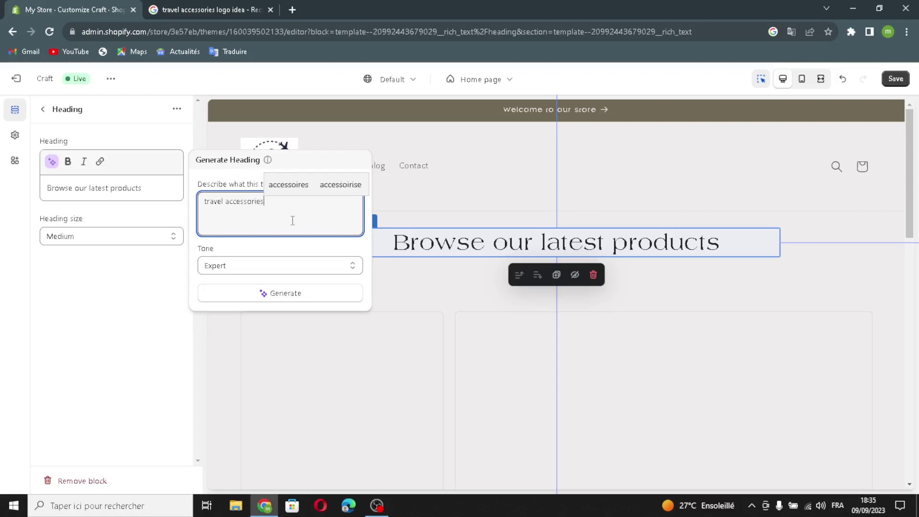
{"action": "left_click", "coordinate": [281, 293]}
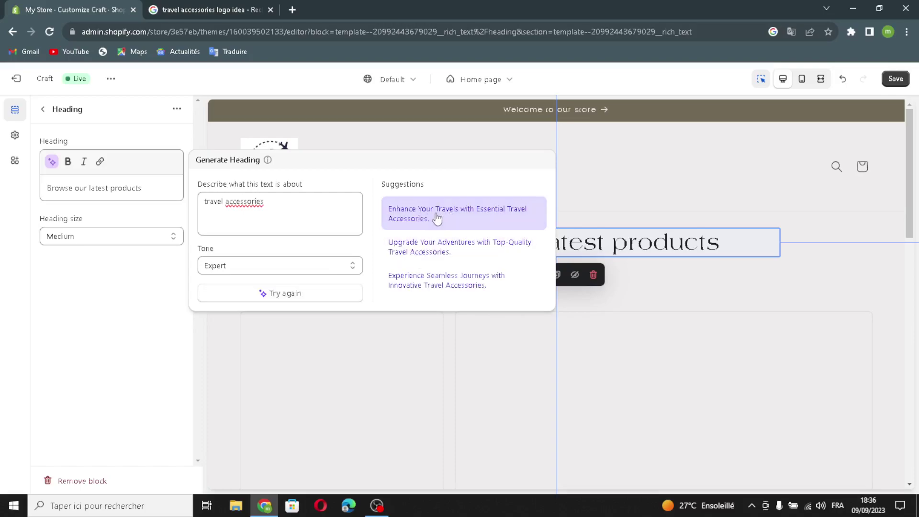
{"action": "left_click", "coordinate": [437, 218]}
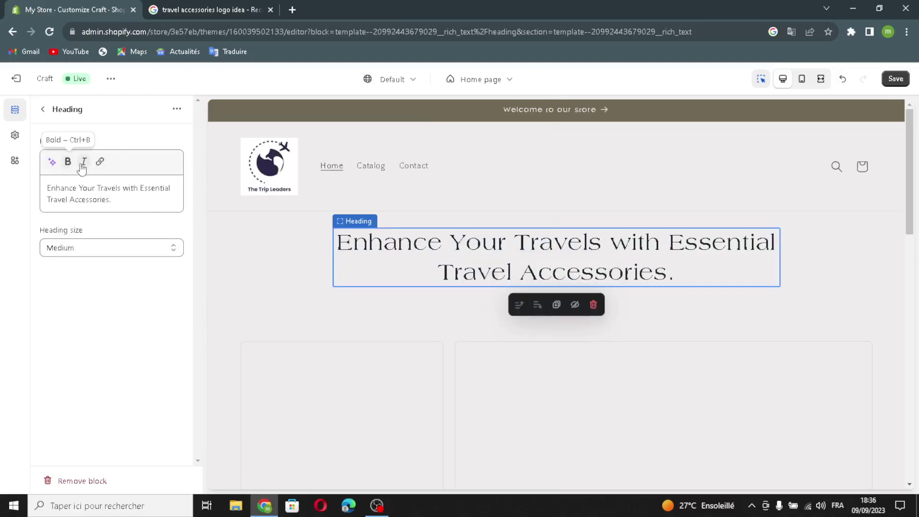
Review the size options for the Rich text heading, keep Medium, and return to the section list
{"action": "left_click", "coordinate": [81, 247]}
{"action": "left_click", "coordinate": [74, 247]}
{"action": "left_click", "coordinate": [66, 253]}
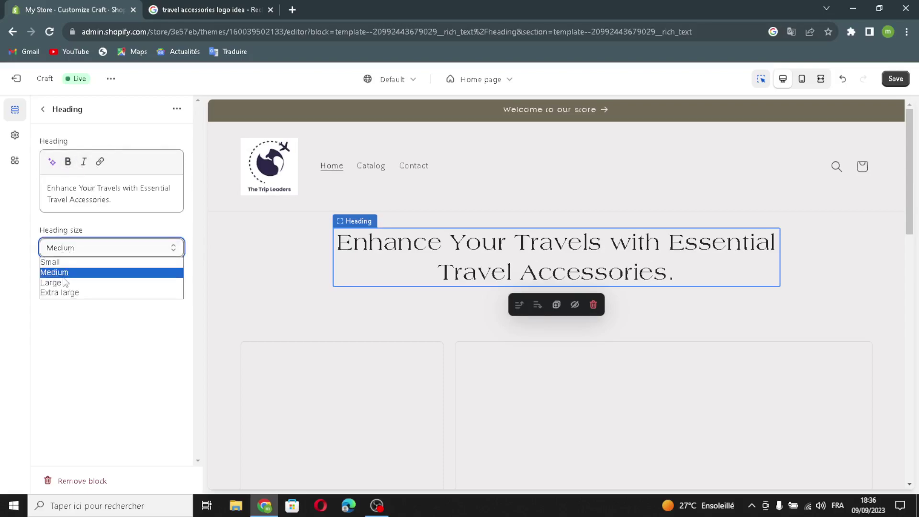
{"action": "key", "text": "Escape"}
{"action": "left_click", "coordinate": [43, 109]}
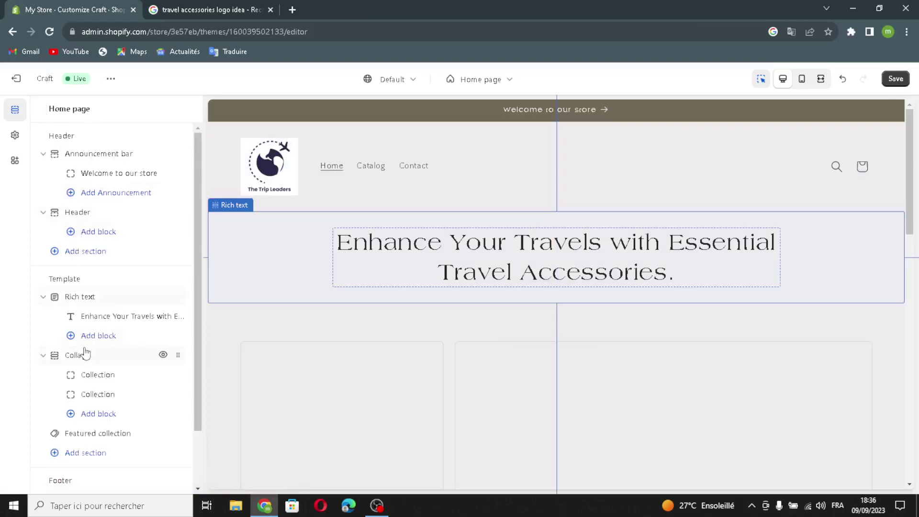
Look at the settings of the first Collection block in the Collage section
{"action": "scroll", "coordinate": [85, 357], "scroll_direction": "down", "scroll_amount": 1}
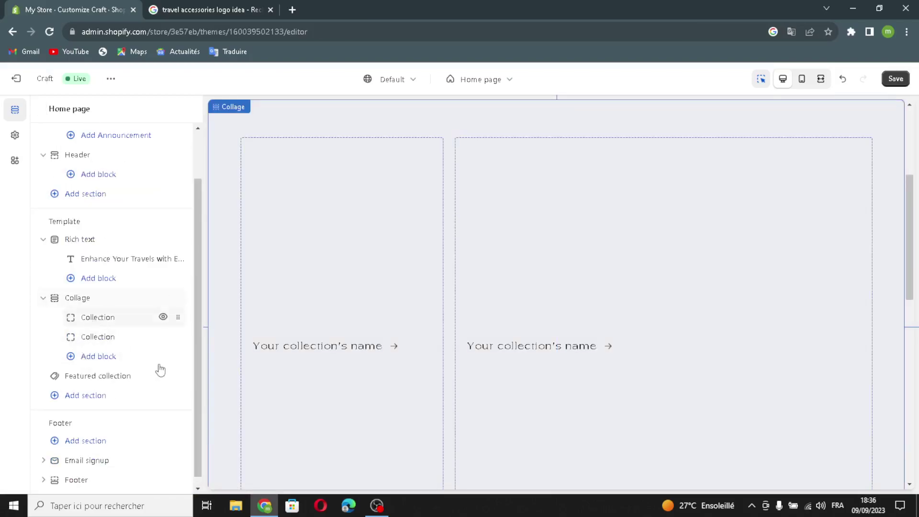
{"action": "left_click", "coordinate": [115, 318]}
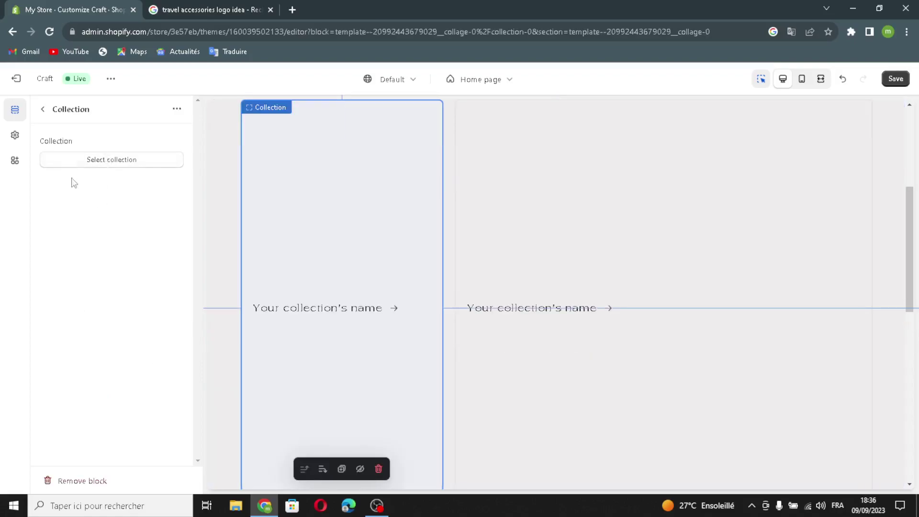
{"action": "left_click", "coordinate": [43, 110]}
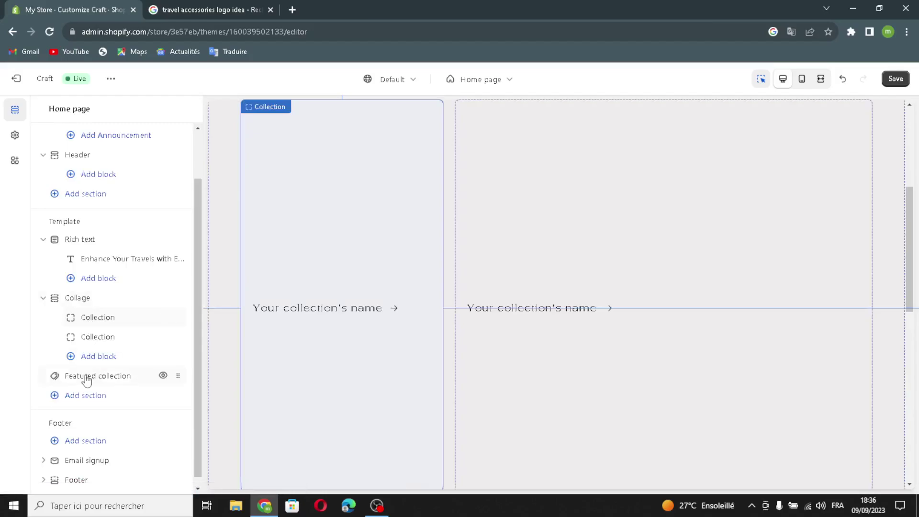
Generate a Featured collection heading about "travel tools", apply "Unlock Your Travel Potential with Essential Travel Tools." and keep the heading size Small
{"action": "left_click", "coordinate": [98, 376]}
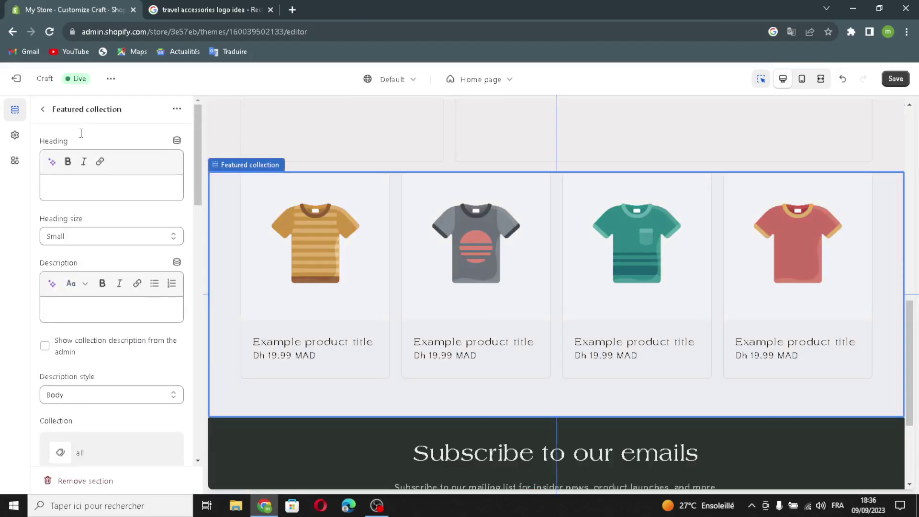
{"action": "left_click", "coordinate": [53, 163]}
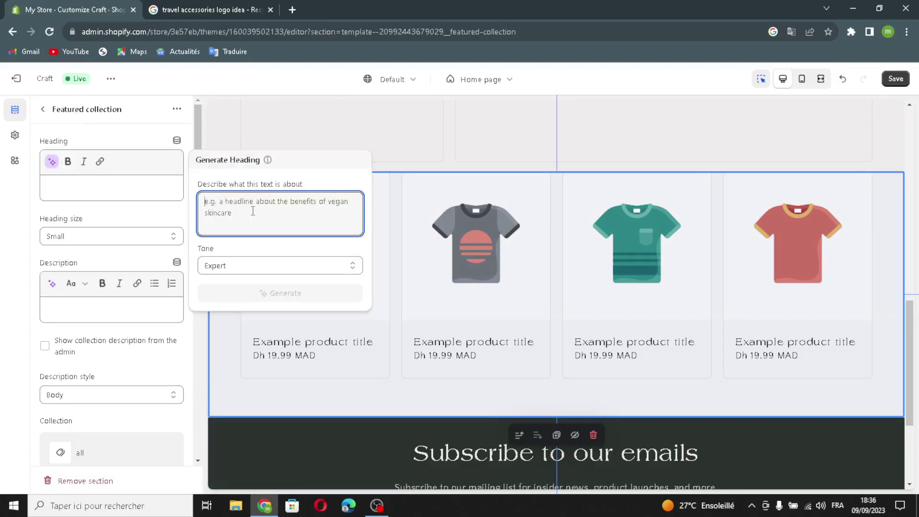
{"action": "type", "text": "travel tools"}
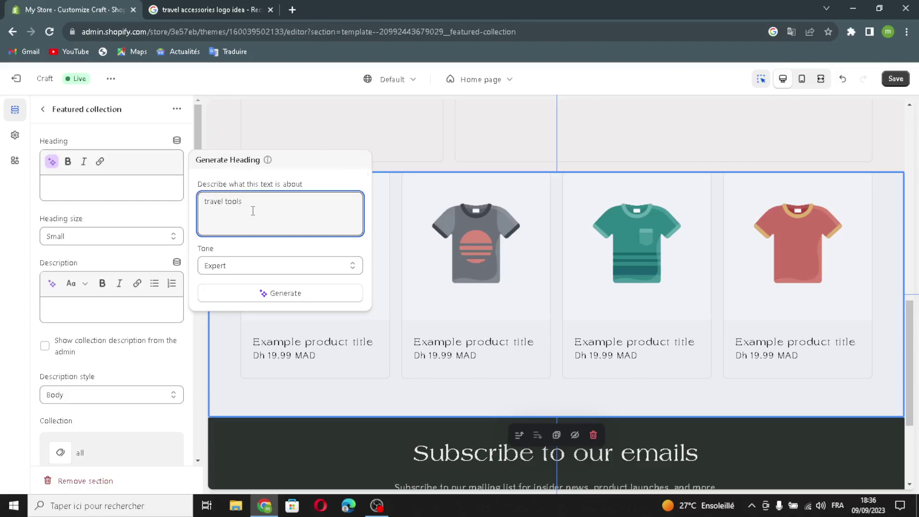
{"action": "left_click", "coordinate": [263, 294]}
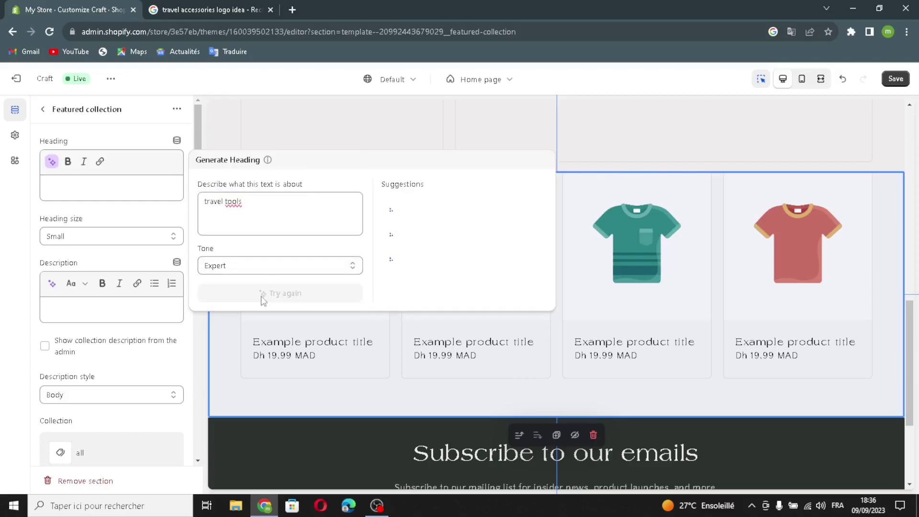
{"action": "left_click", "coordinate": [437, 213]}
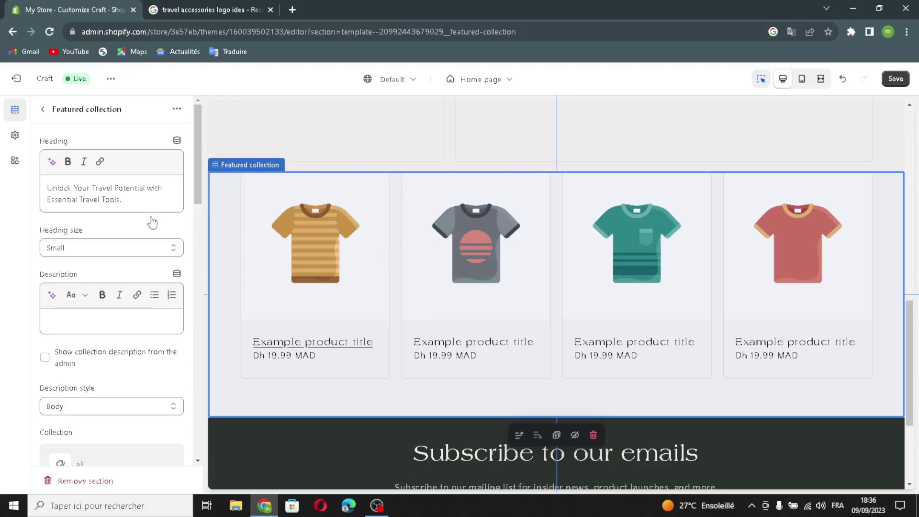
{"action": "left_click", "coordinate": [101, 248]}
{"action": "left_click", "coordinate": [74, 254]}
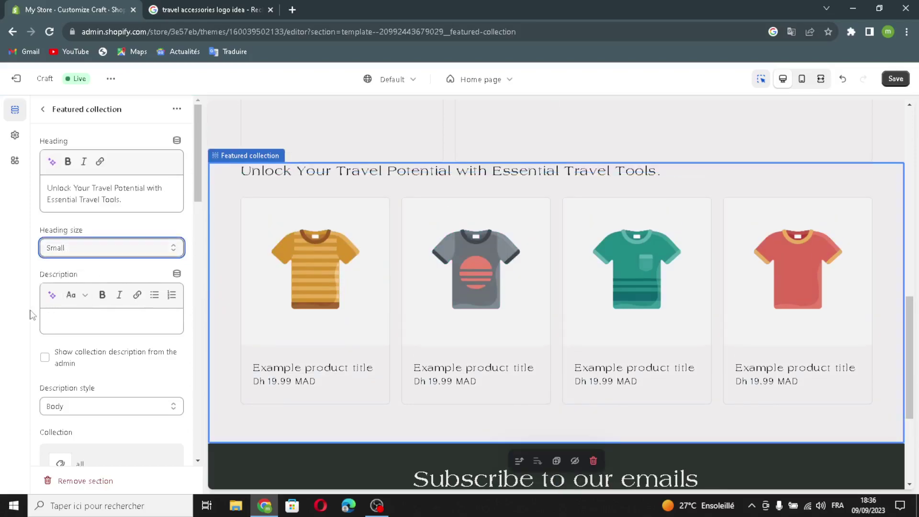